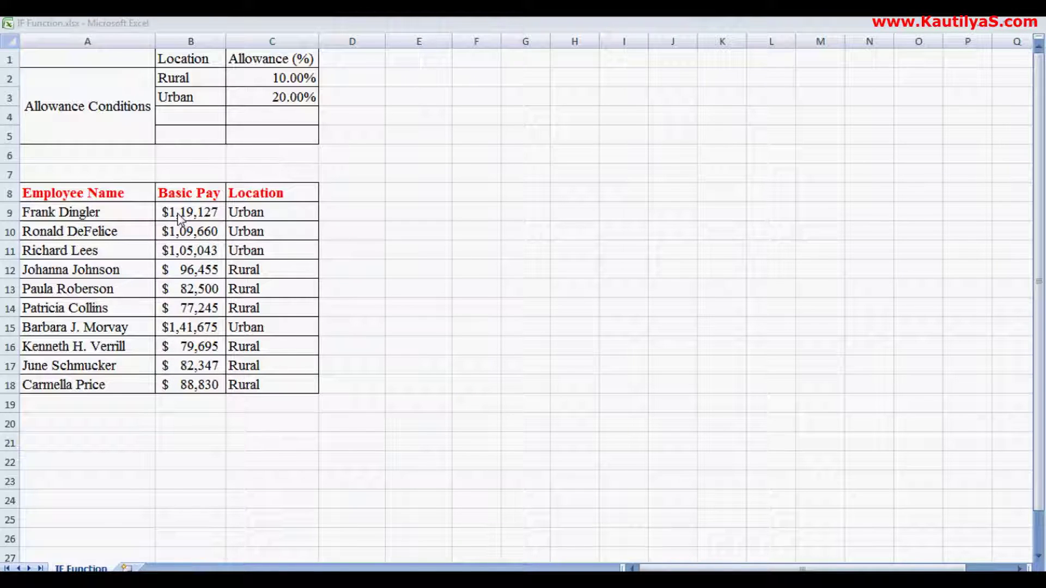
- Enter =B9*C3 in D9 to multiply basic pay by the 20.00% Urban allowance
{"action": "left_click", "coordinate": [345, 212]}
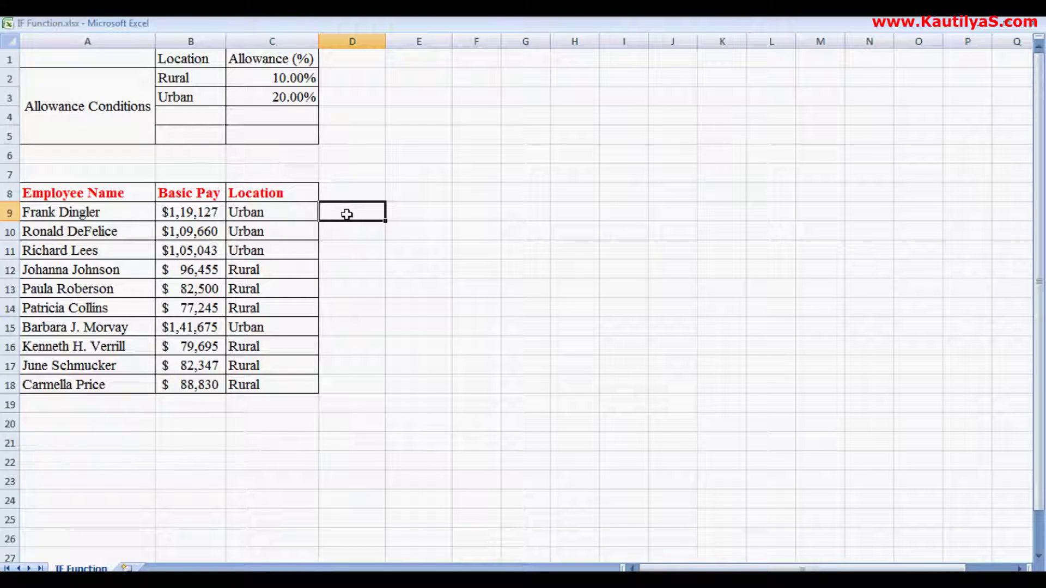
{"action": "type", "text": "="}
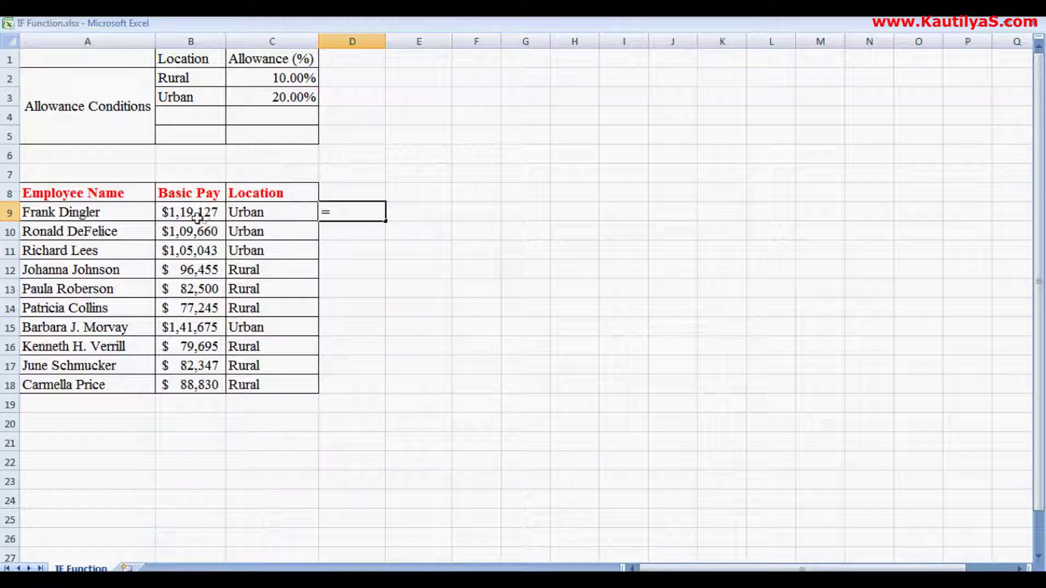
{"action": "left_click", "coordinate": [180, 214]}
{"action": "type", "text": "*"}
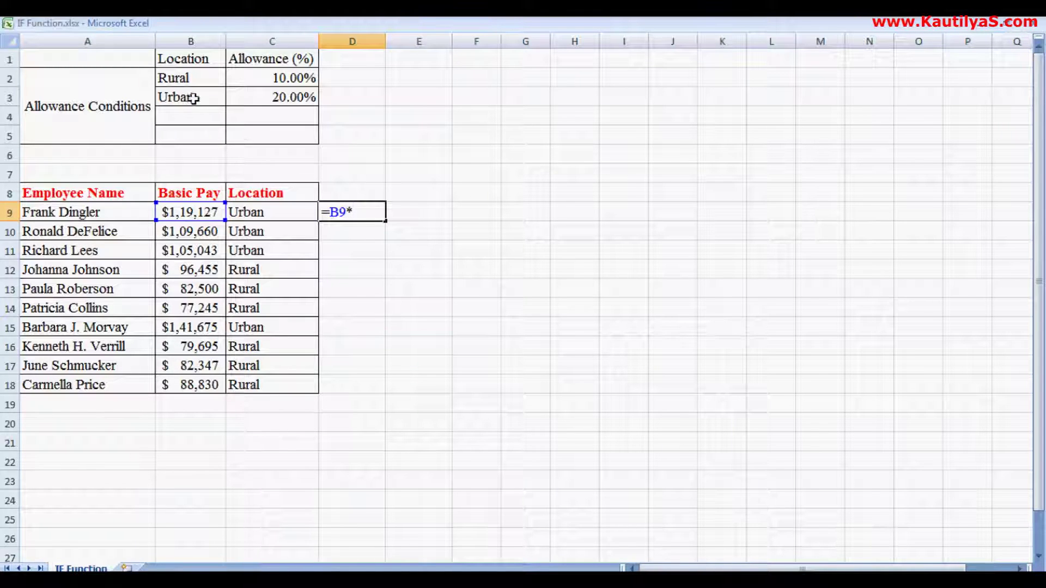
{"action": "left_click", "coordinate": [259, 97]}
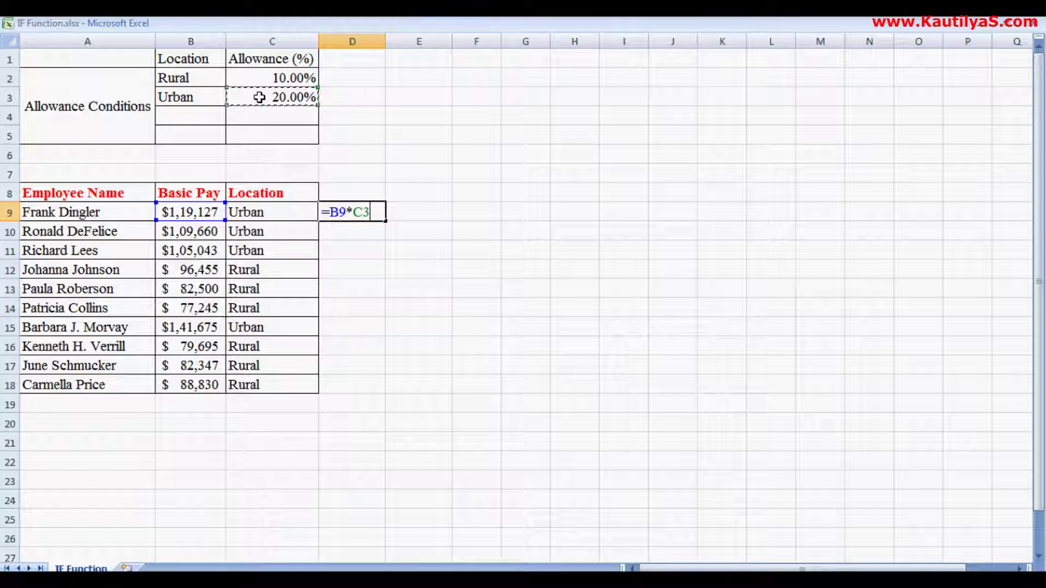
{"action": "key", "text": "Return"}
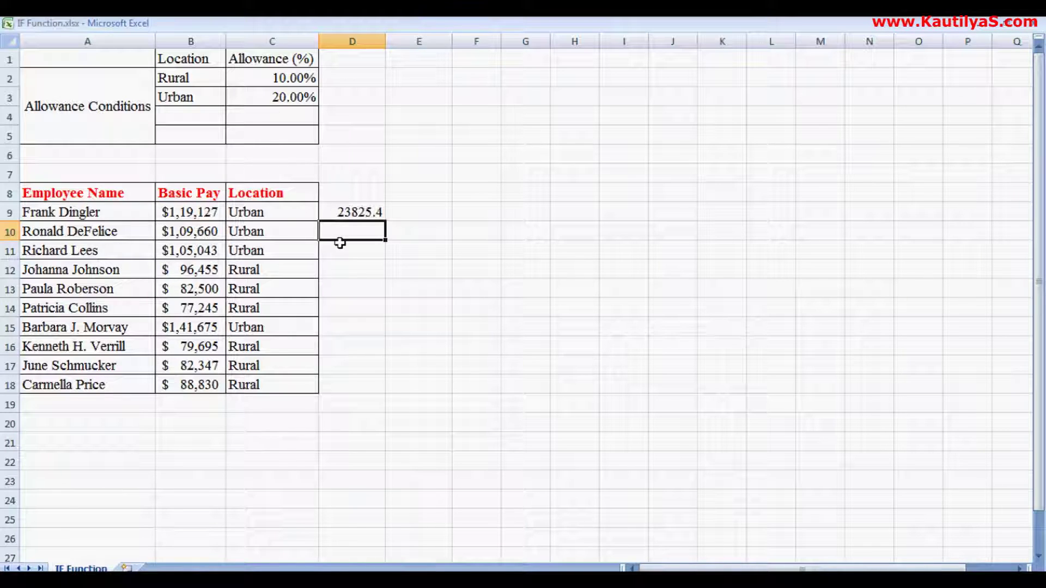
- Start the second employee's allowance formula in D10 with =B10*
{"action": "type", "text": "=B10*"}
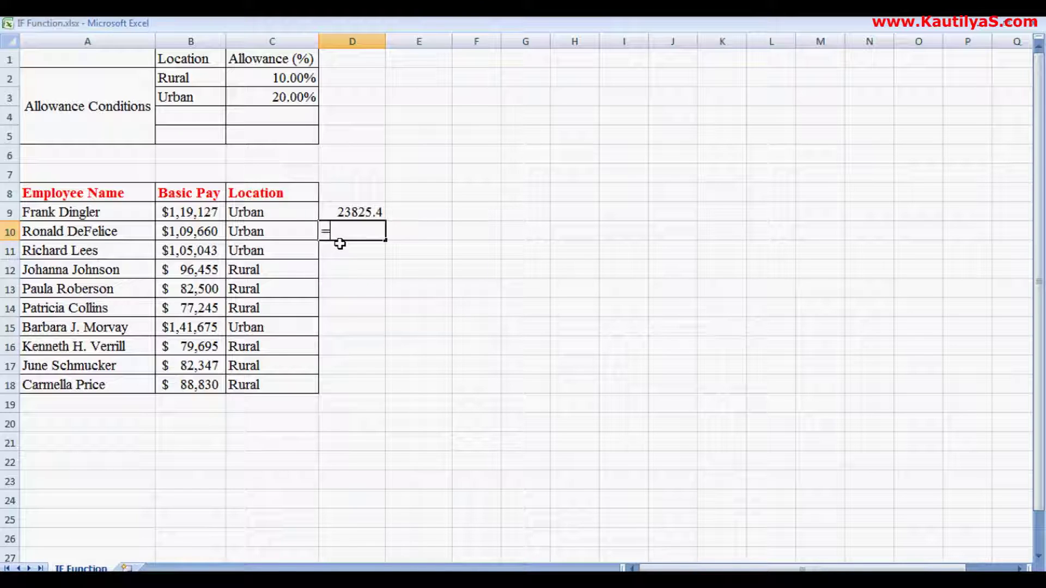
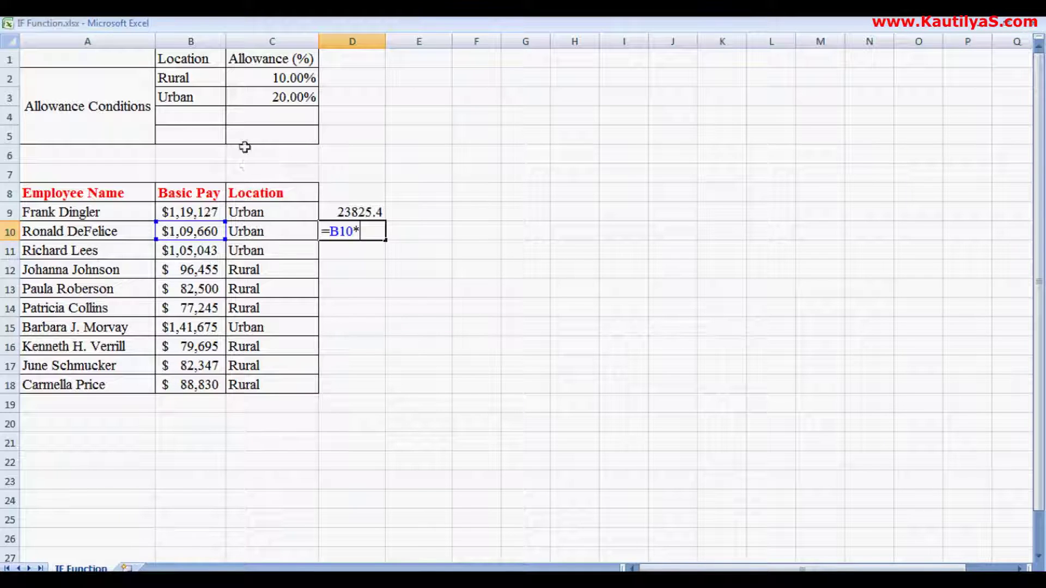
- Finish the trial =B10*C3 in D10, then clear the trial results from D9:D10
{"action": "left_click", "coordinate": [259, 96]}
{"action": "key", "text": "Return"}
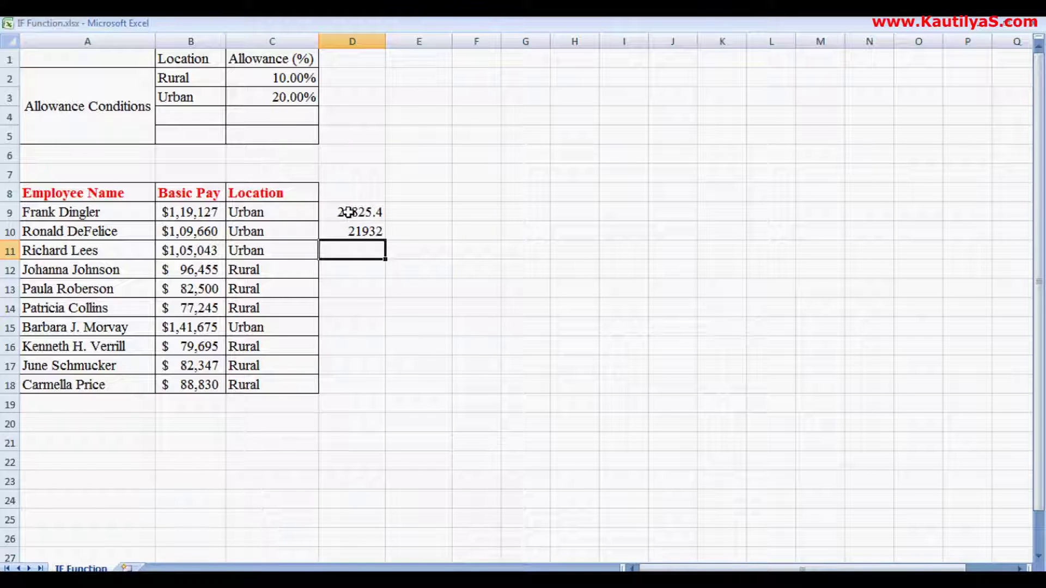
{"action": "left_click_drag", "start_coordinate": [348, 212], "coordinate": [355, 229]}
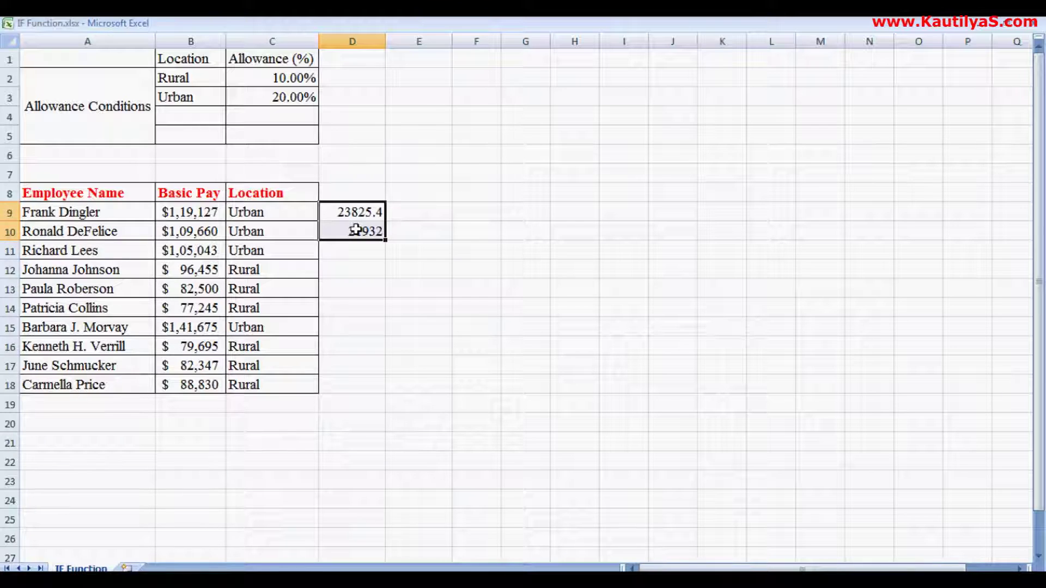
{"action": "key", "text": "Delete"}
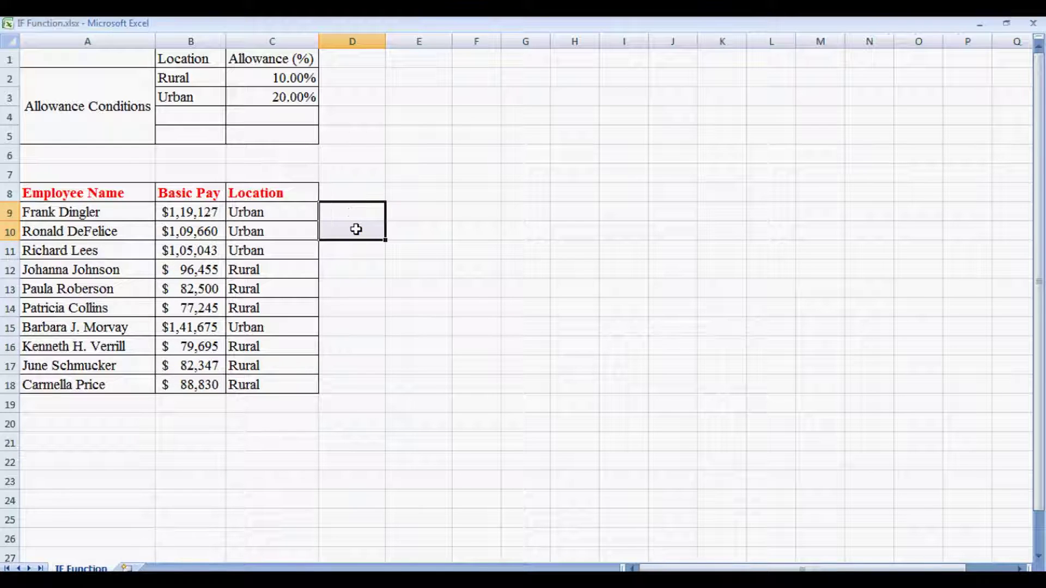
- Add the heading Allowance in D8 and start an =if( formula in D9
{"action": "key", "text": "Up"}
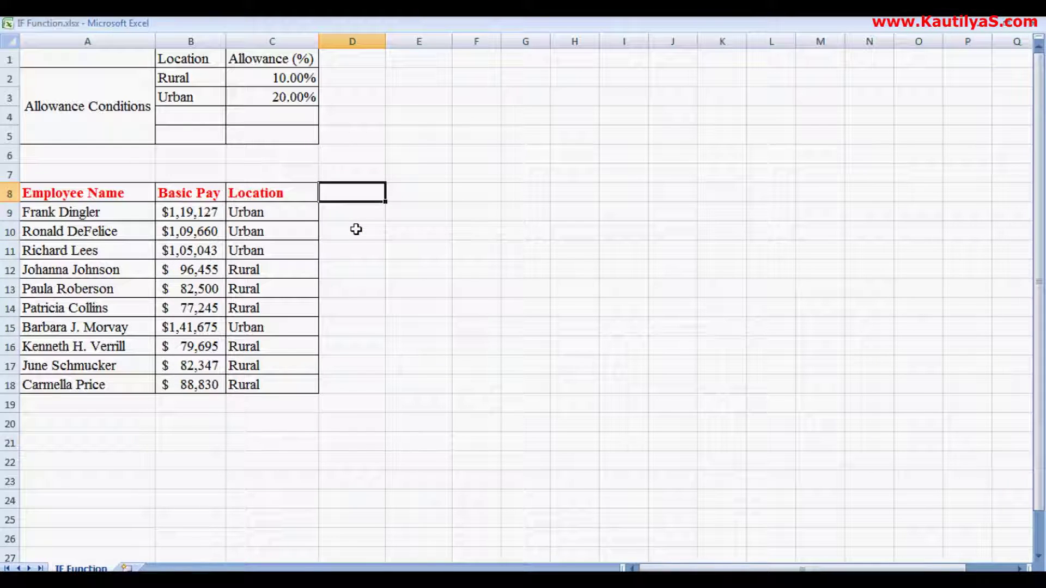
{"action": "type", "text": "Allowance"}
{"action": "key", "text": "Return"}
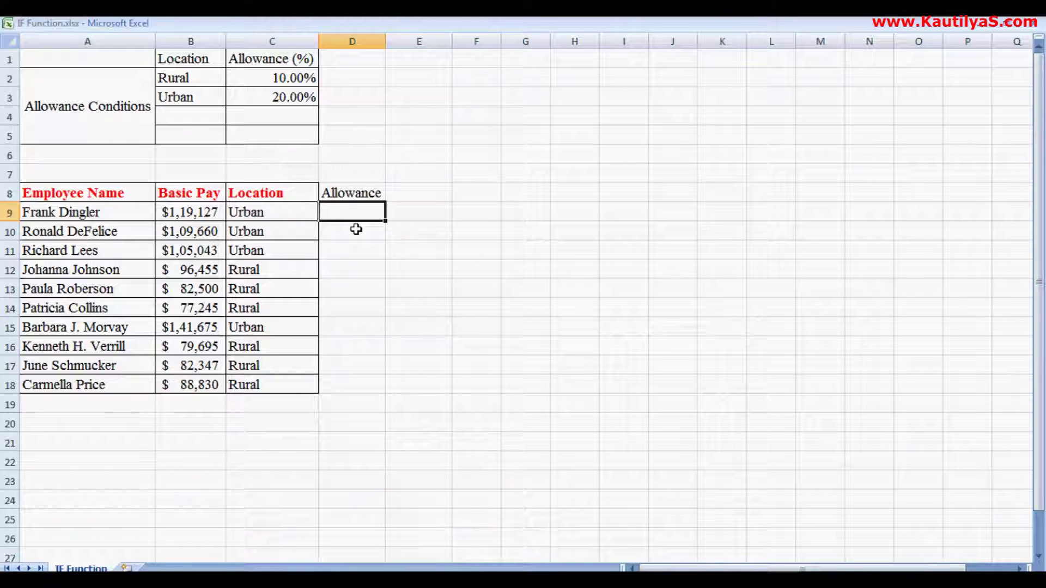
{"action": "type", "text": "="}
{"action": "type", "text": "if"}
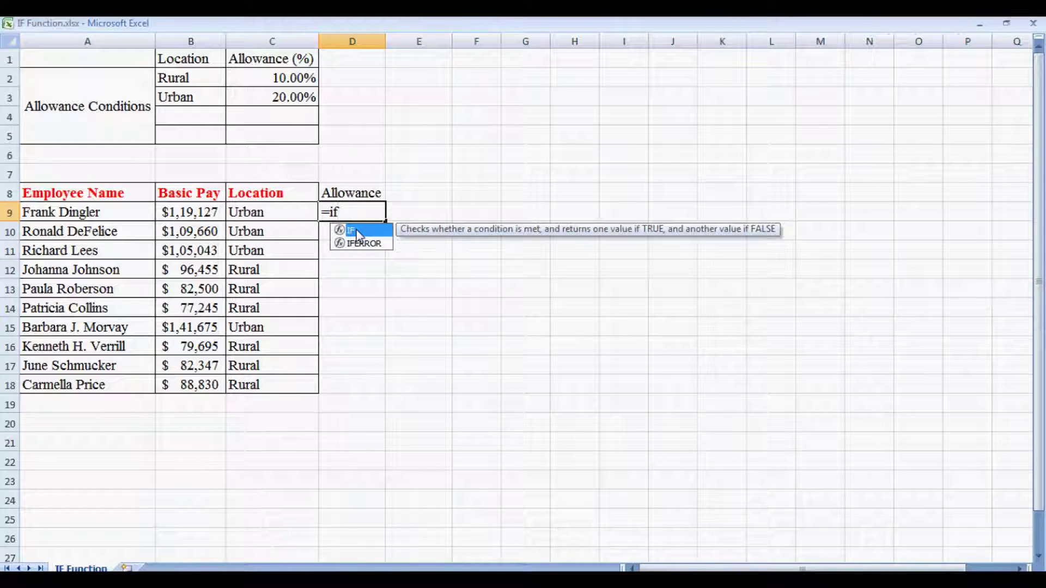
{"action": "type", "text": "("}
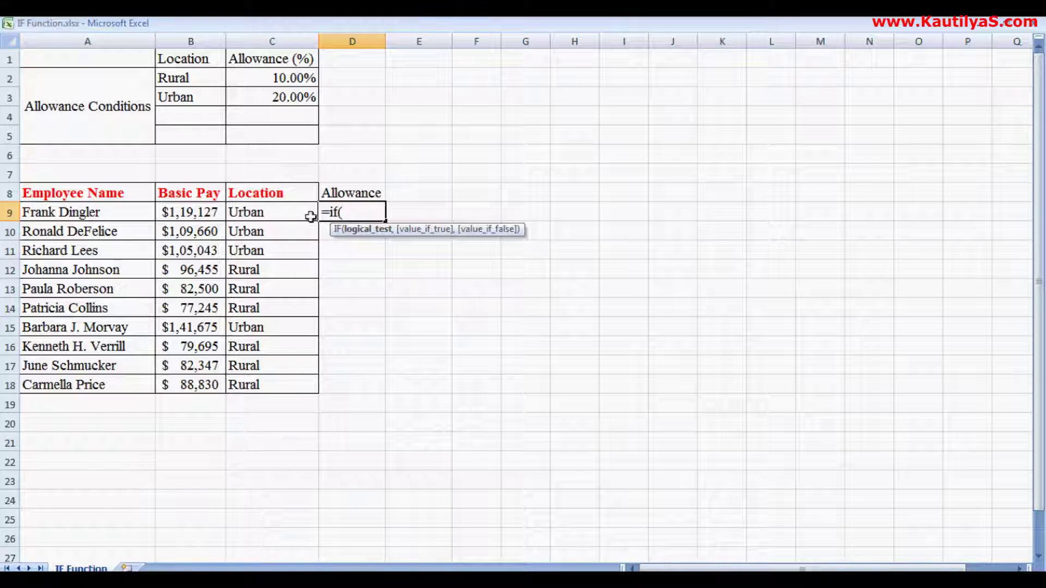
- Write the IF logical test C9="Rural" in D9's formula
{"action": "left_click", "coordinate": [256, 216]}
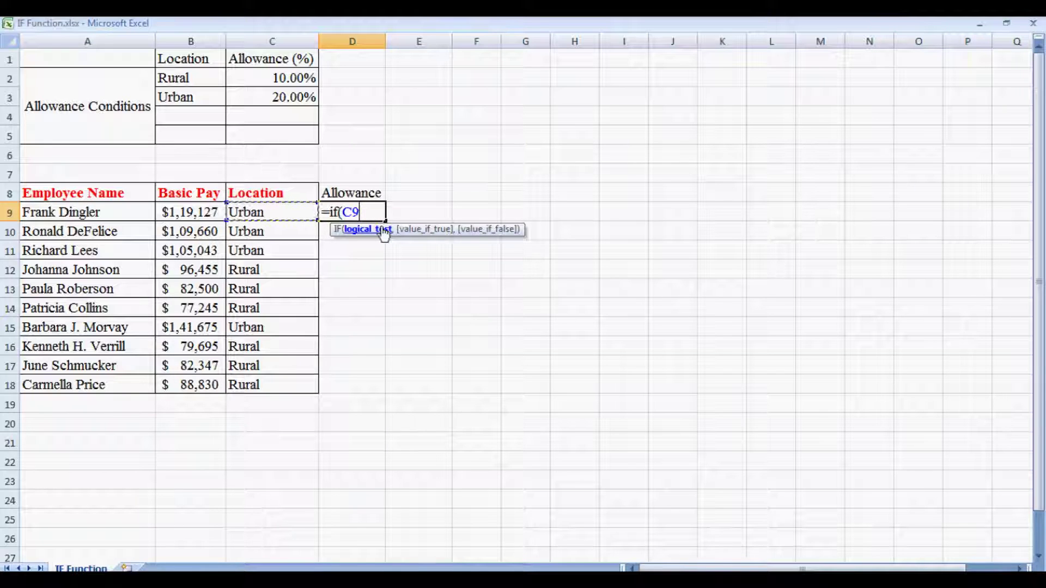
{"action": "type", "text": "="}
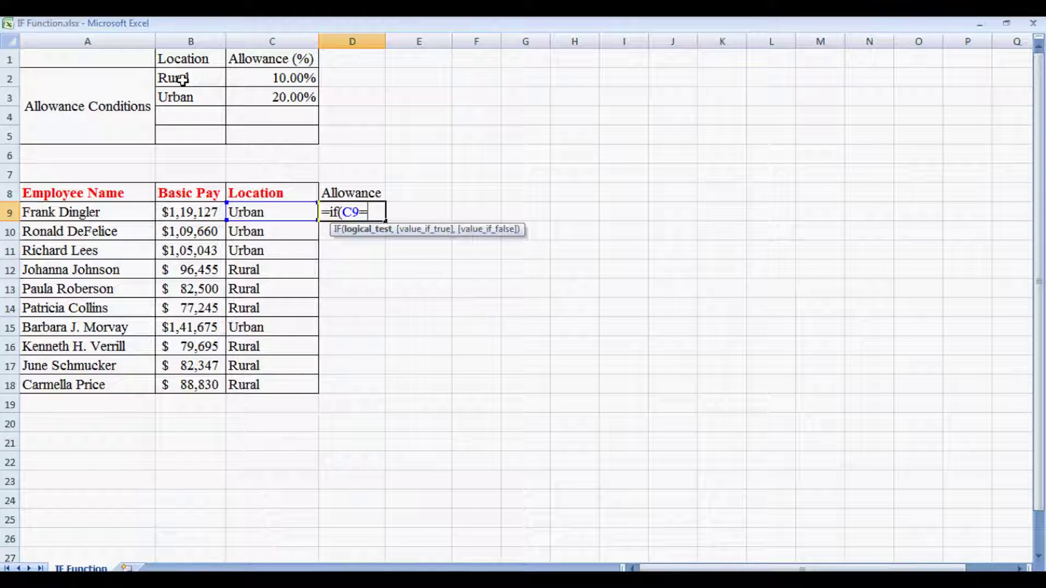
{"action": "type", "text": "\""}
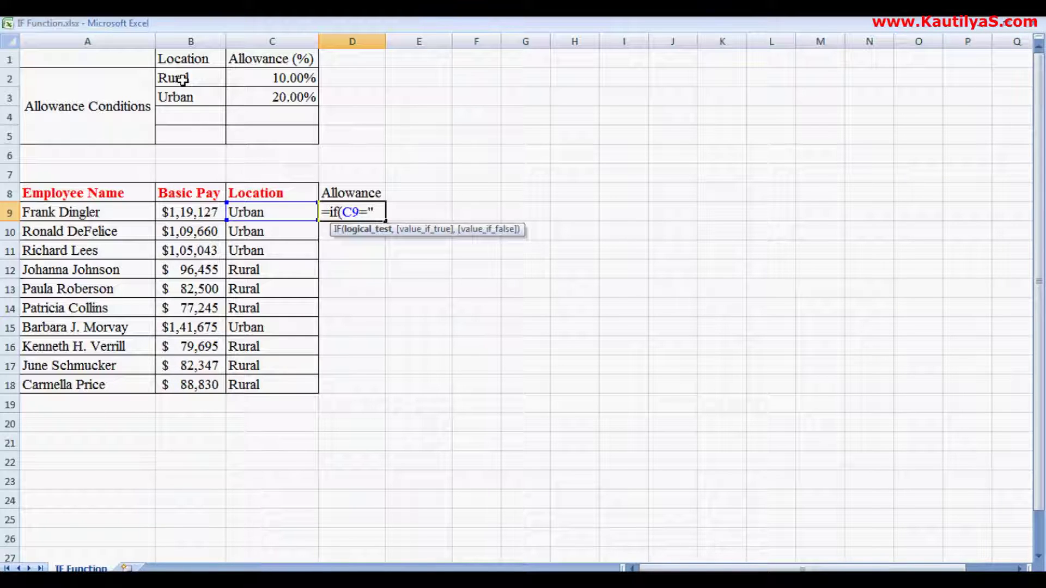
{"action": "type", "text": "Rural"}
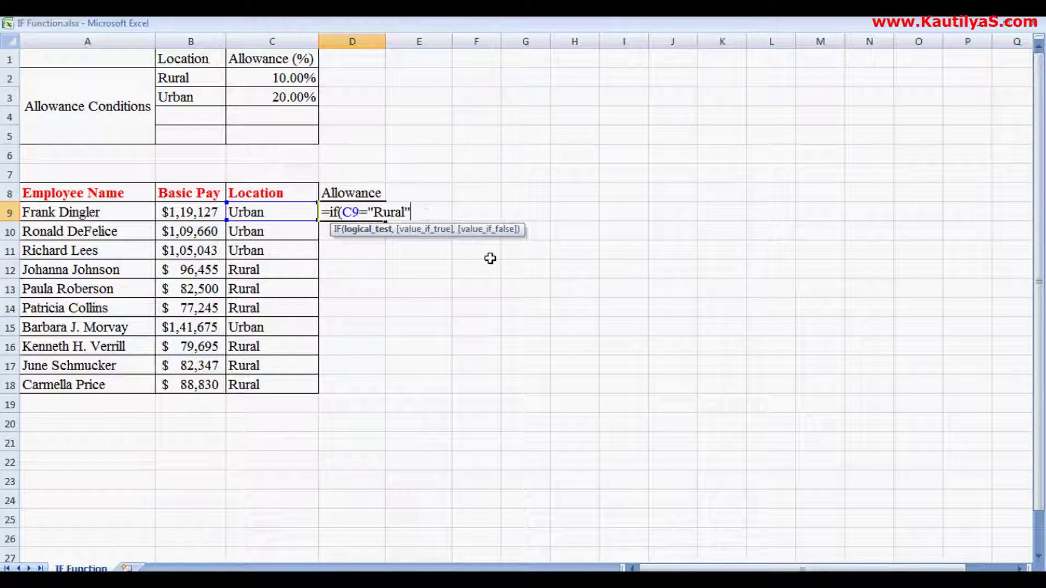
{"action": "type", "text": ","}
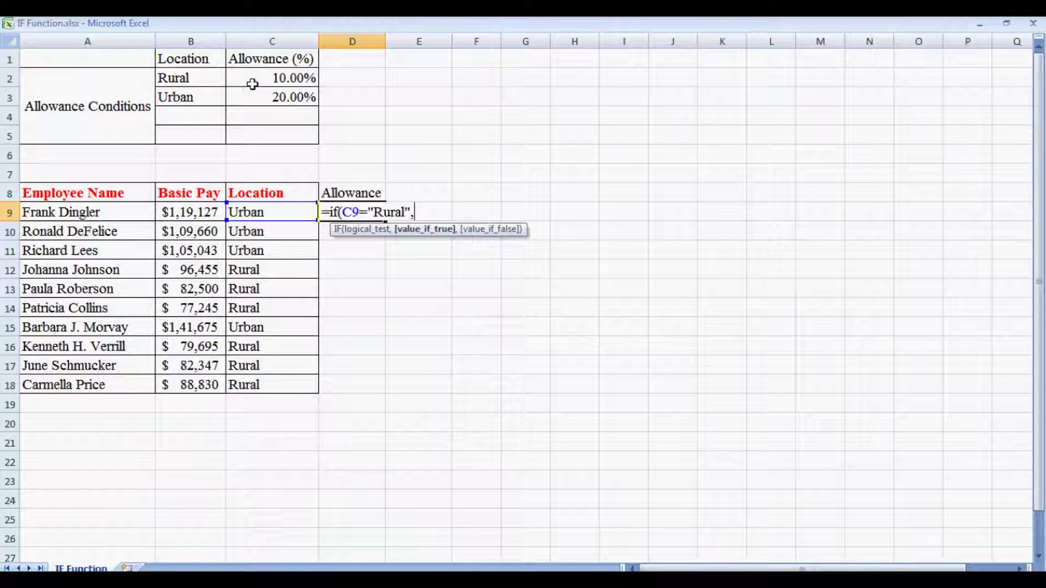
- Complete D9 as =if(C9="Rural",B9*$C$2,B9*$C$3), returning 23825.4
{"action": "left_click", "coordinate": [194, 214]}
{"action": "type", "text": "*"}
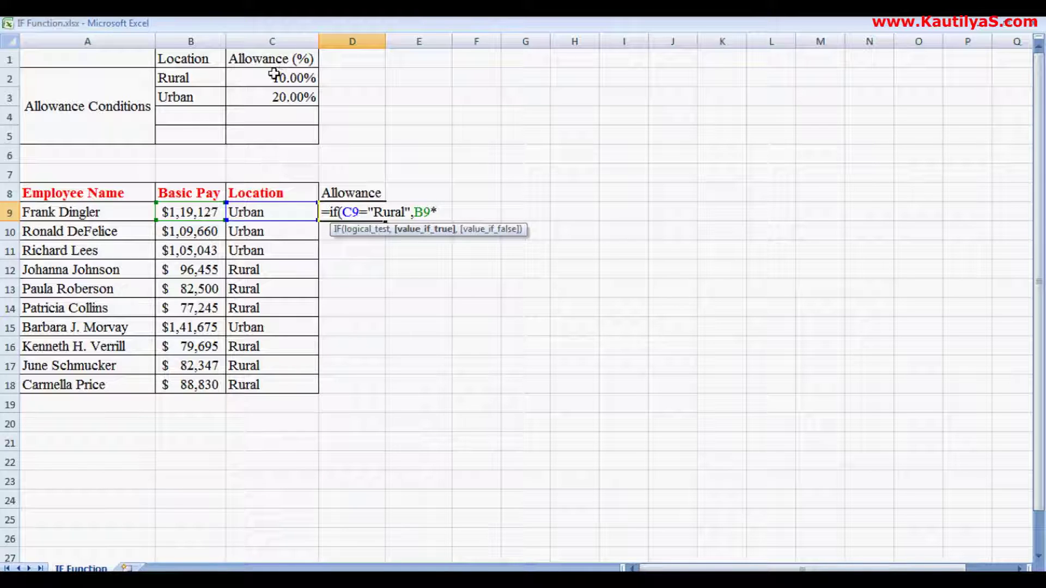
{"action": "left_click", "coordinate": [271, 78]}
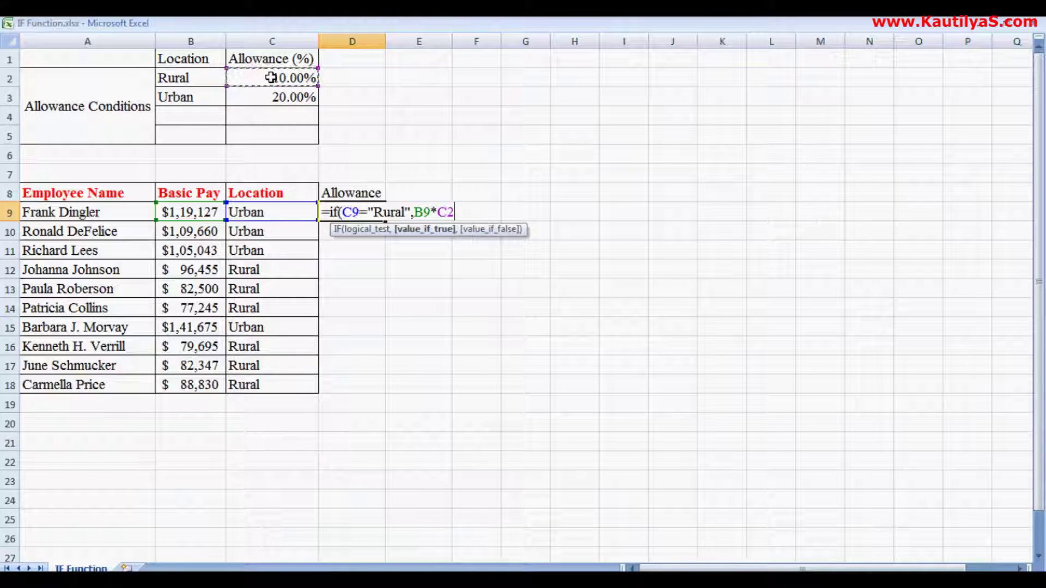
{"action": "key", "text": "F4"}
{"action": "type", "text": "$C$2,"}
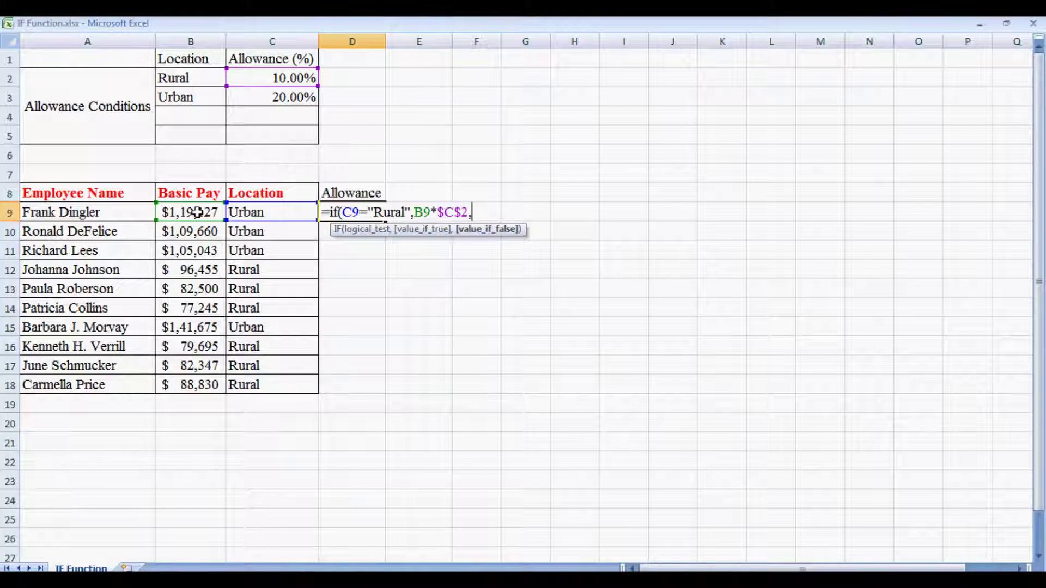
{"action": "left_click", "coordinate": [197, 212]}
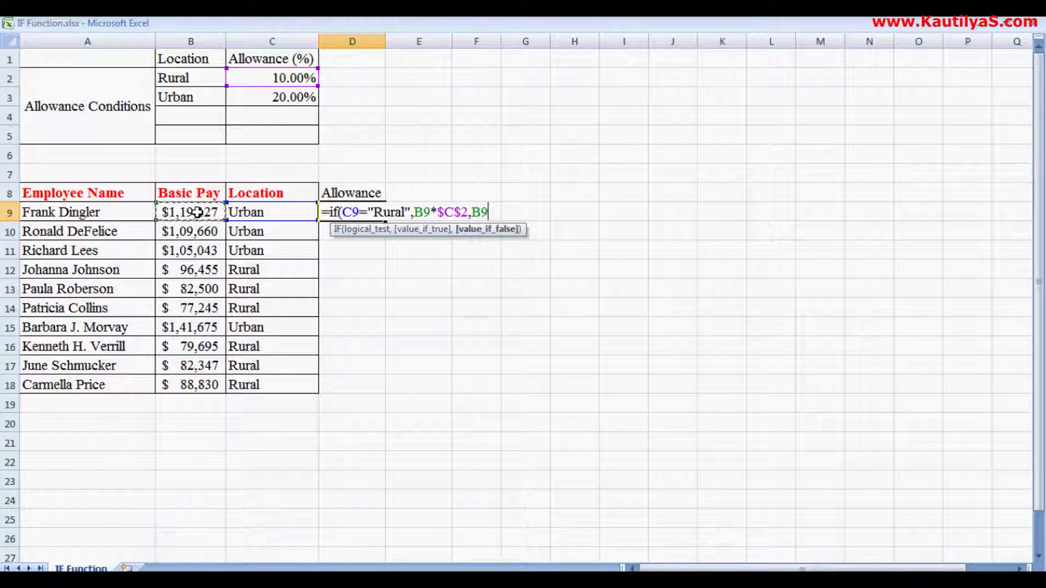
{"action": "type", "text": "*"}
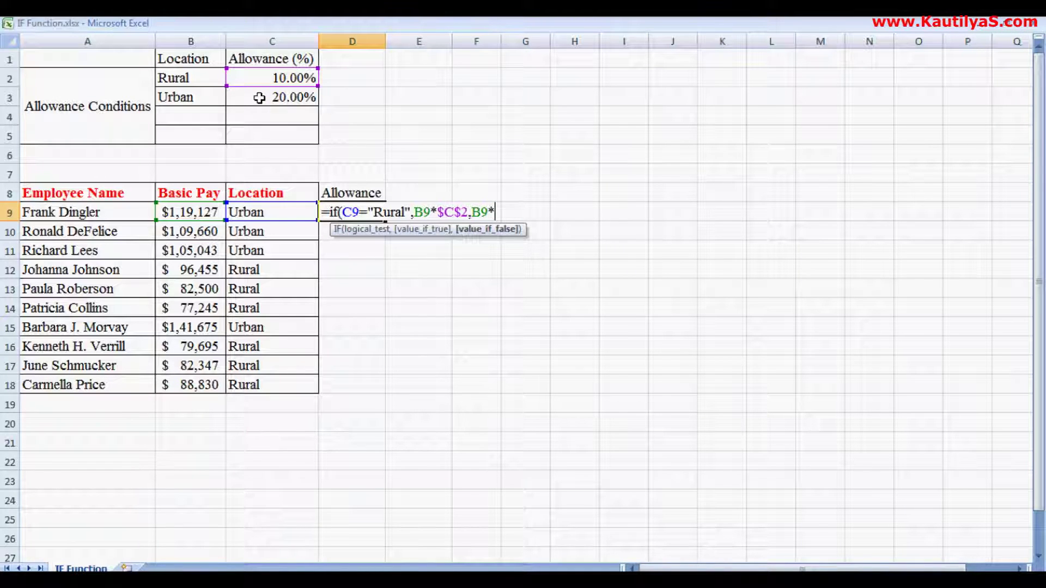
{"action": "left_click", "coordinate": [259, 98]}
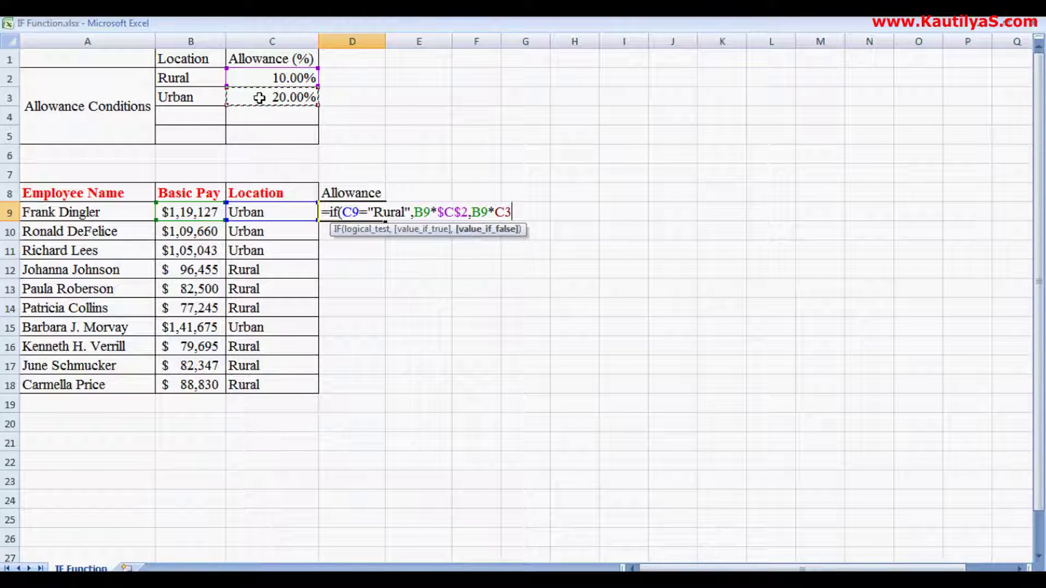
{"action": "key", "text": "F4"}
{"action": "type", "text": ")"}
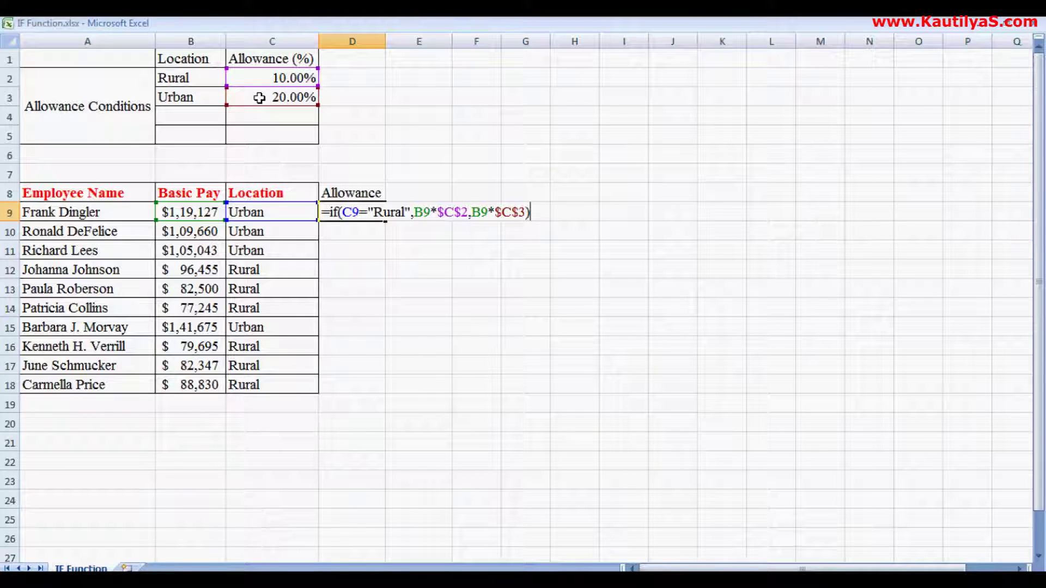
{"action": "key", "text": "Return"}
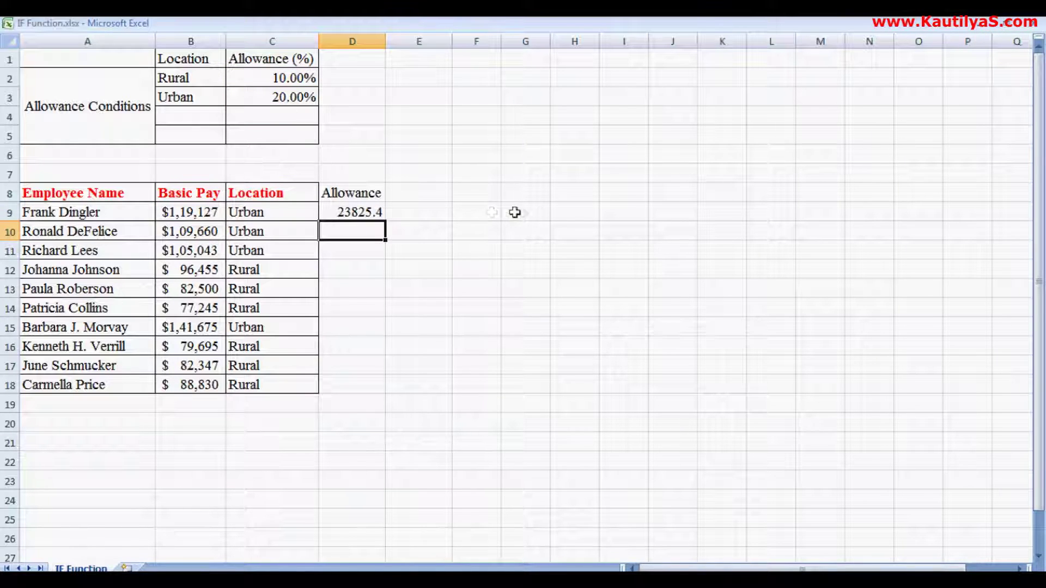
- Enter the check formula =B9*C3 in K9, giving 23825
{"action": "left_click", "coordinate": [714, 210]}
{"action": "type", "text": "="}
{"action": "left_click", "coordinate": [195, 213]}
{"action": "type", "text": "*"}
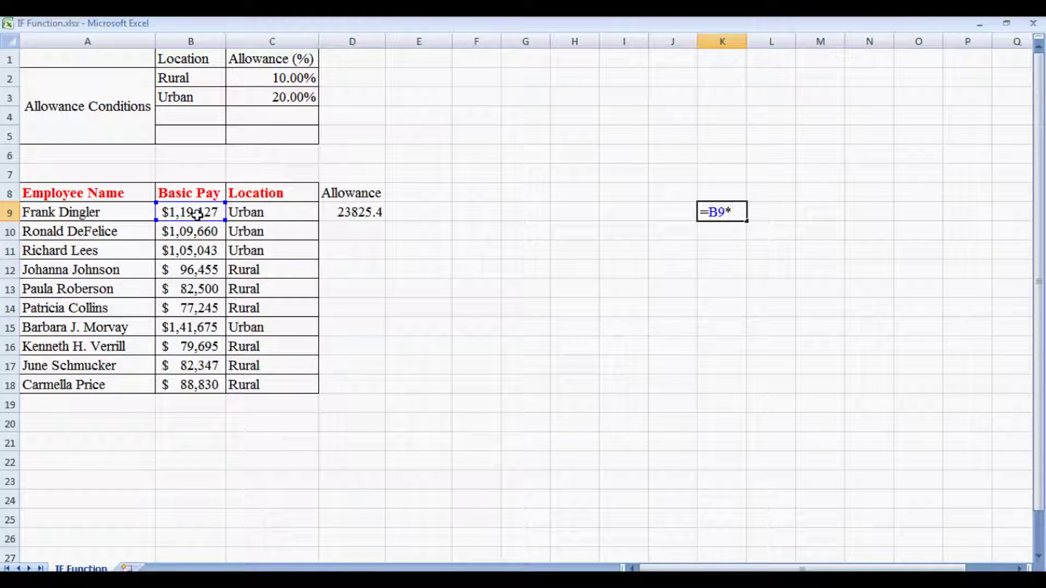
{"action": "left_click", "coordinate": [244, 102]}
{"action": "key", "text": "Return"}
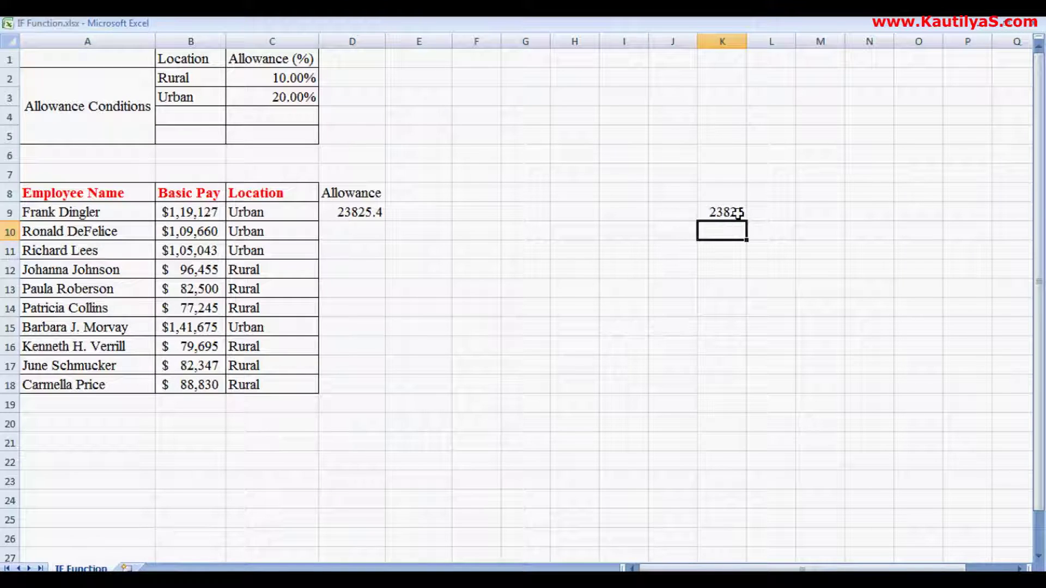
- Copy D9's IF formula down to D18 and compare D12's Rural allowance with B12's pay
{"action": "left_click", "coordinate": [353, 216]}
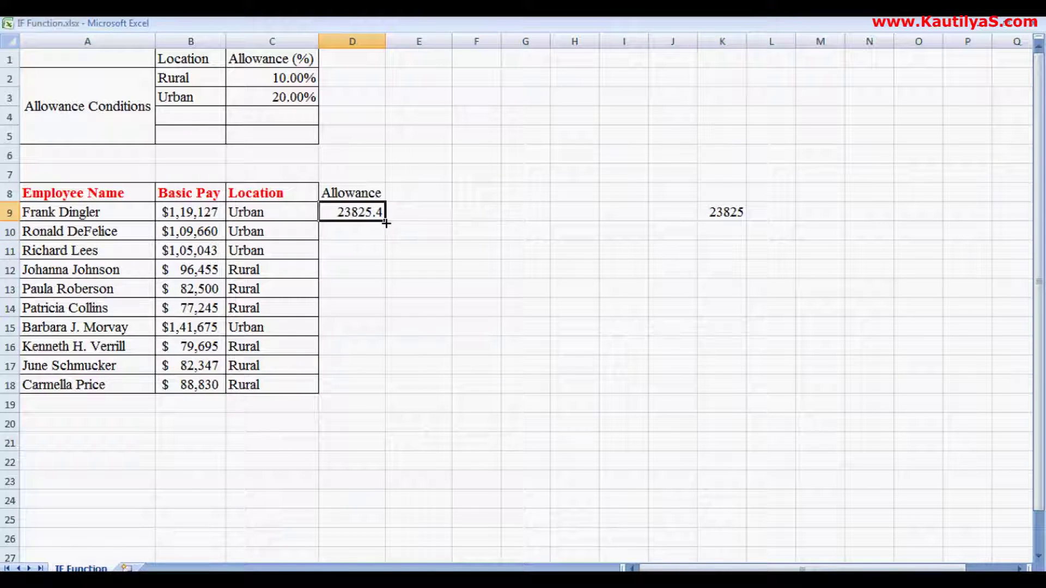
{"action": "left_click_drag", "start_coordinate": [386, 223], "coordinate": [384, 392]}
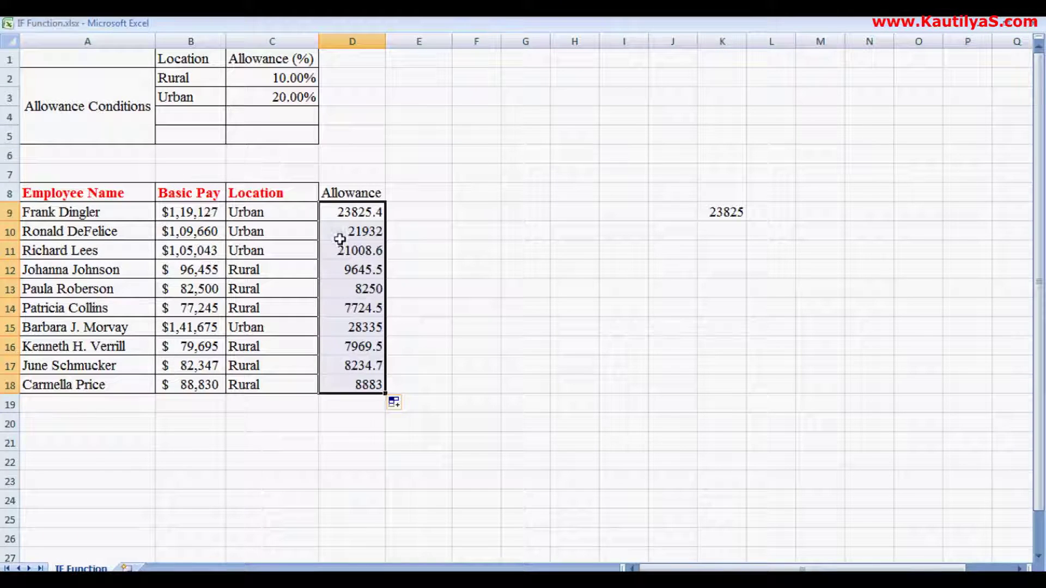
{"action": "left_click", "coordinate": [336, 267]}
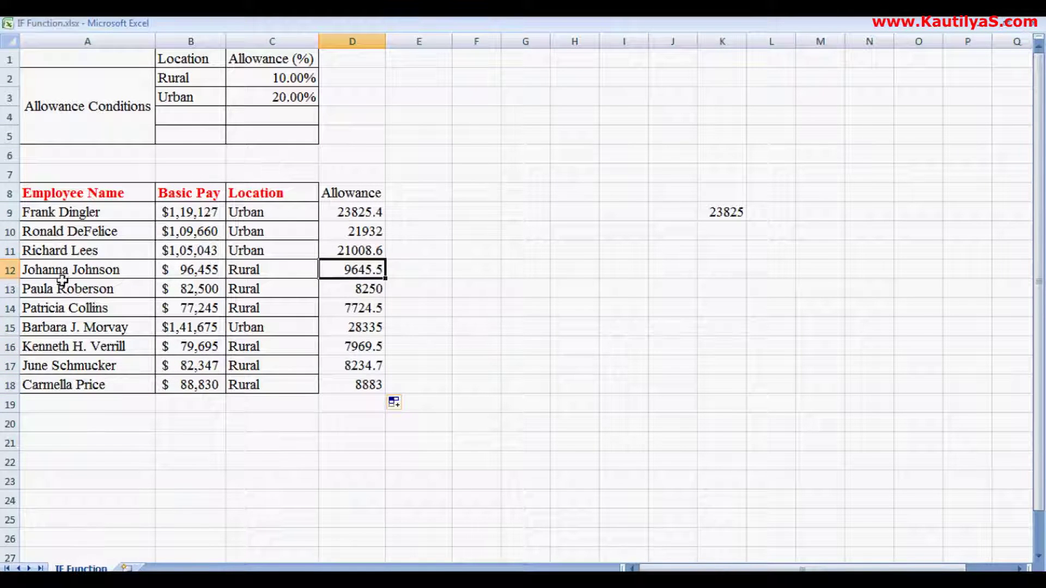
{"action": "left_click", "coordinate": [188, 272]}
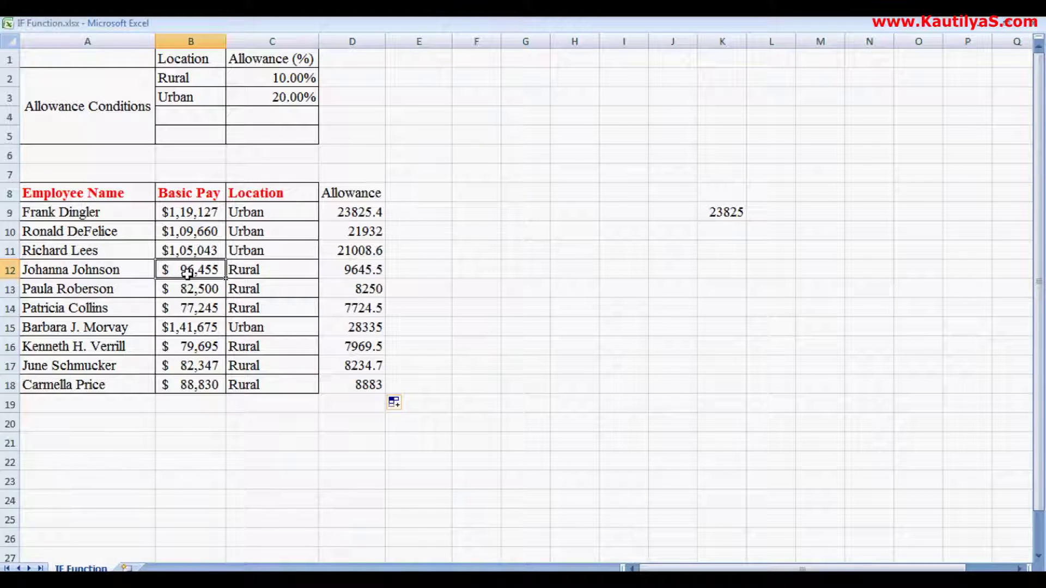
{"action": "left_click", "coordinate": [719, 270]}
- Enter =B12*C2 in K12 as a check, giving 9645.5
{"action": "type", "text": "="}
{"action": "left_click", "coordinate": [197, 270]}
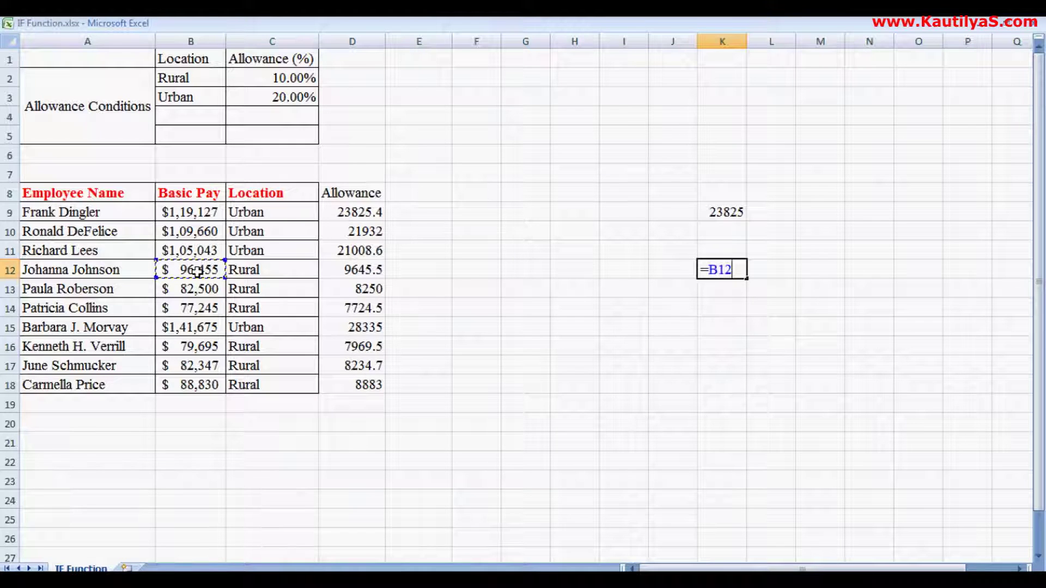
{"action": "type", "text": "*"}
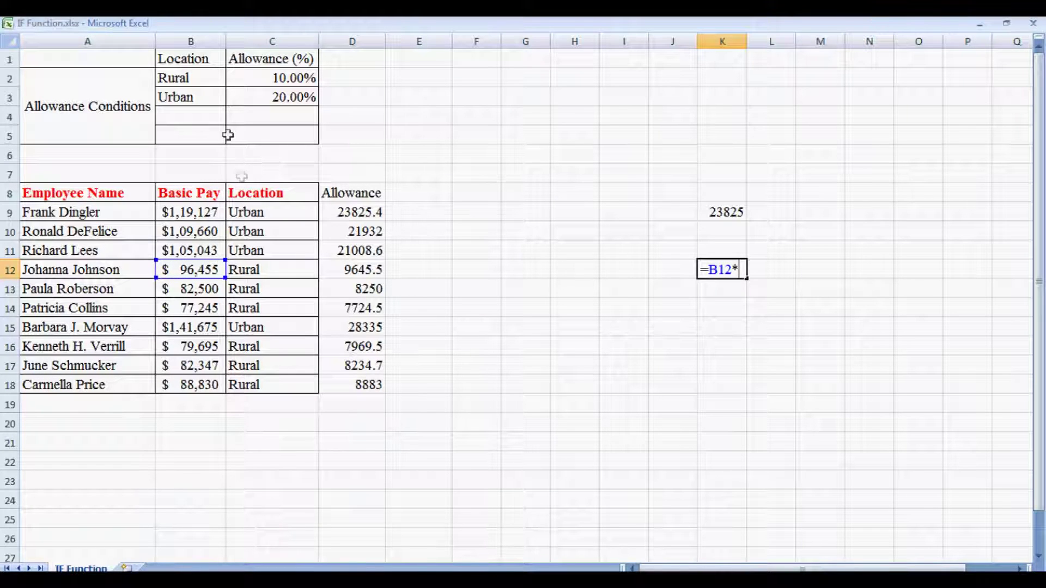
{"action": "left_click", "coordinate": [245, 77]}
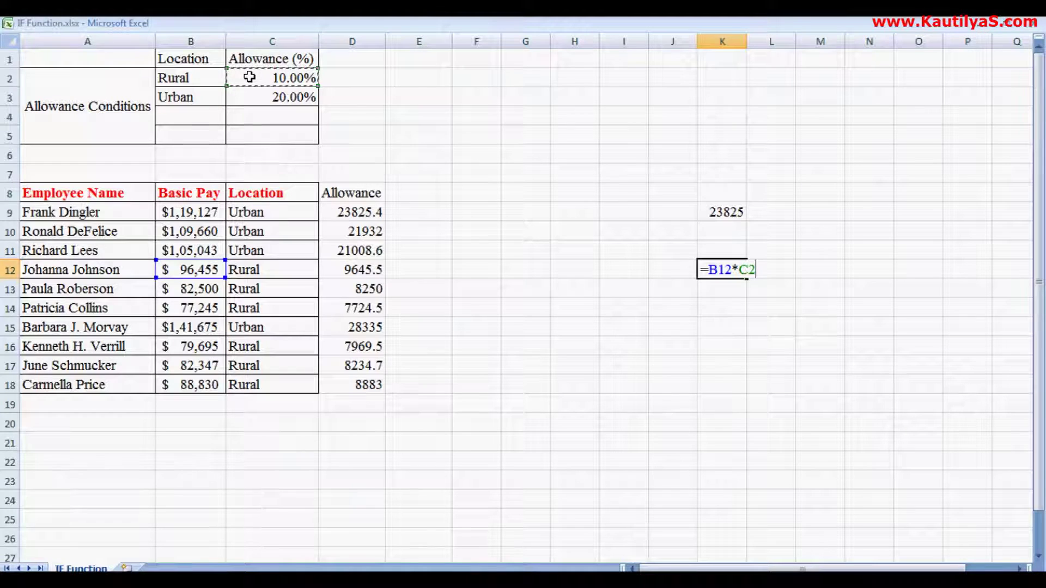
{"action": "key", "text": "Return"}
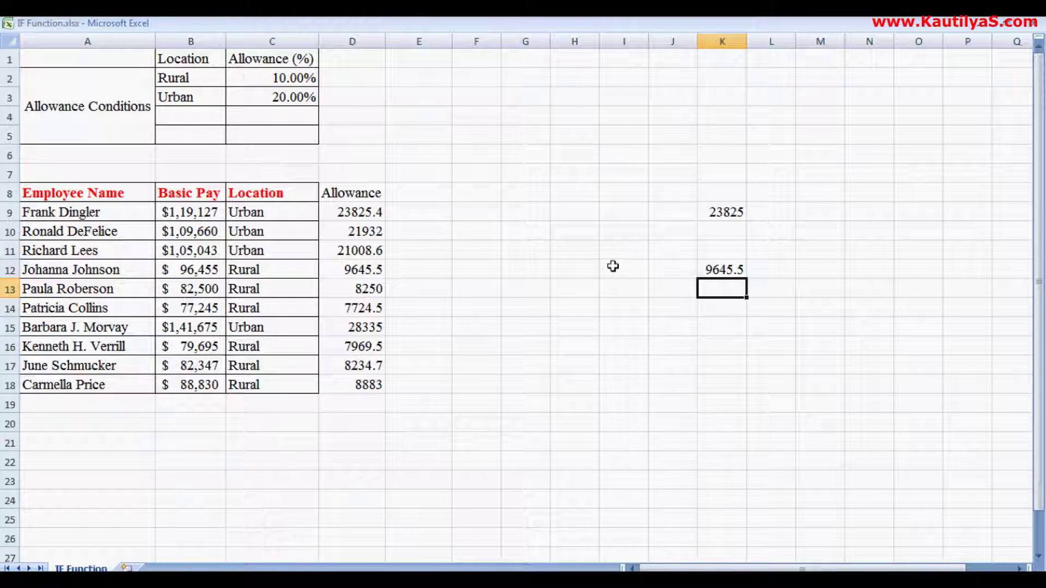
- Review D9's IF formula with the ribbon shown, then select the scratch results in K9:K13
{"action": "left_click", "coordinate": [348, 213]}
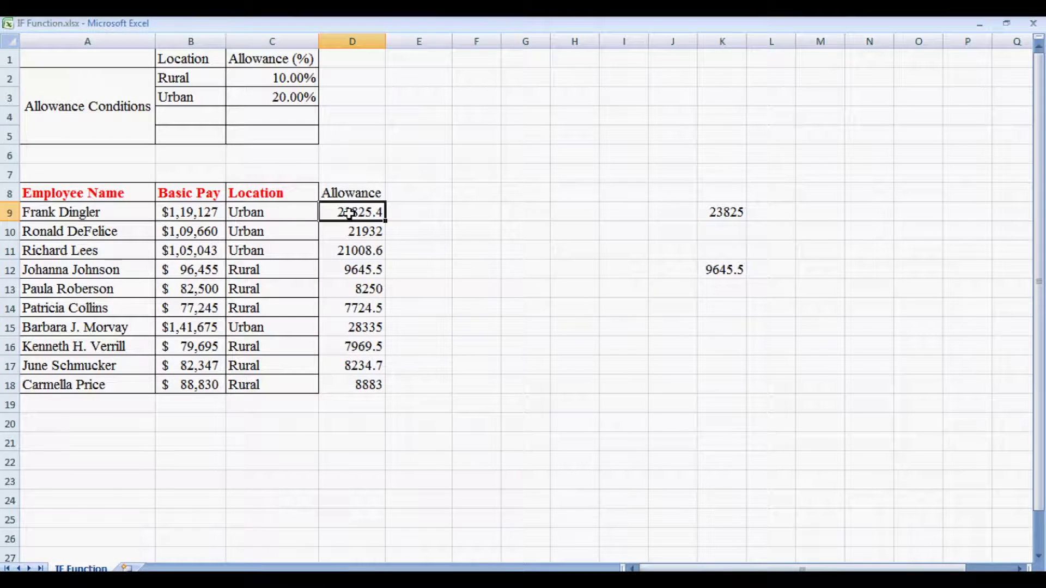
{"action": "key", "text": "Escape"}
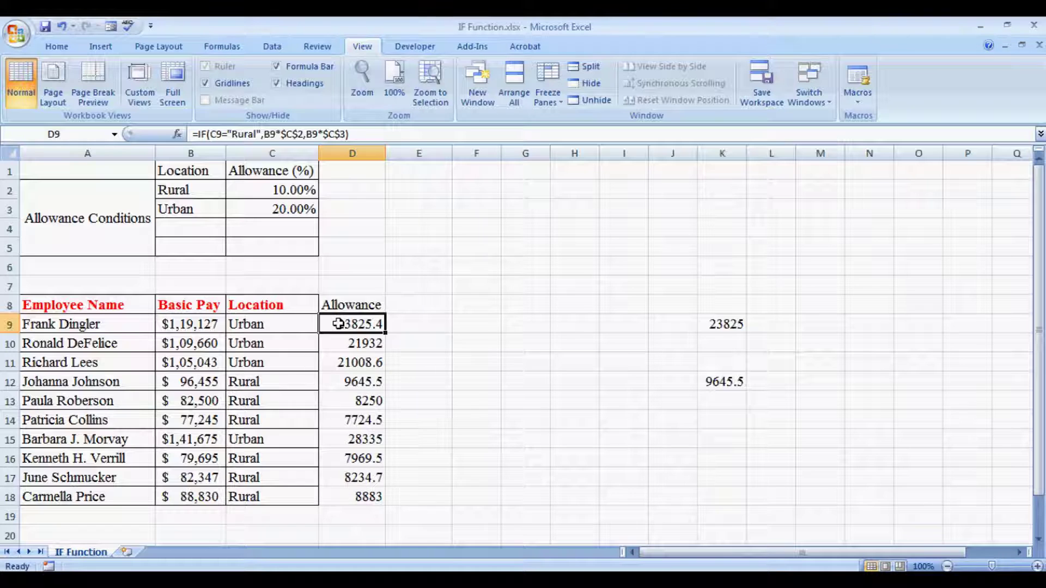
{"action": "left_click_drag", "start_coordinate": [722, 324], "coordinate": [727, 401]}
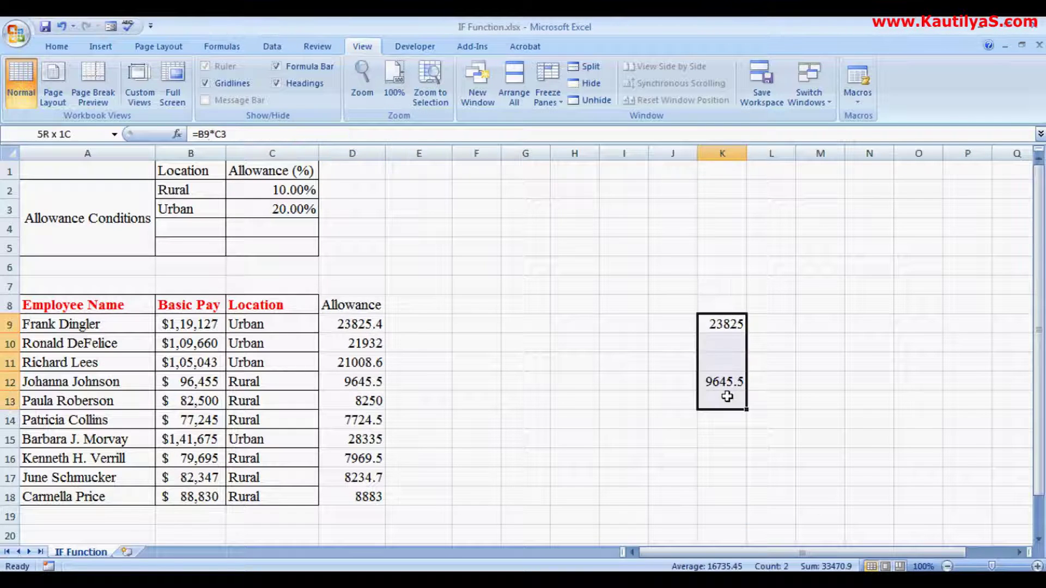
- Delete the check values 23825 and 9645.5 from column K
{"action": "key", "text": "Delete"}
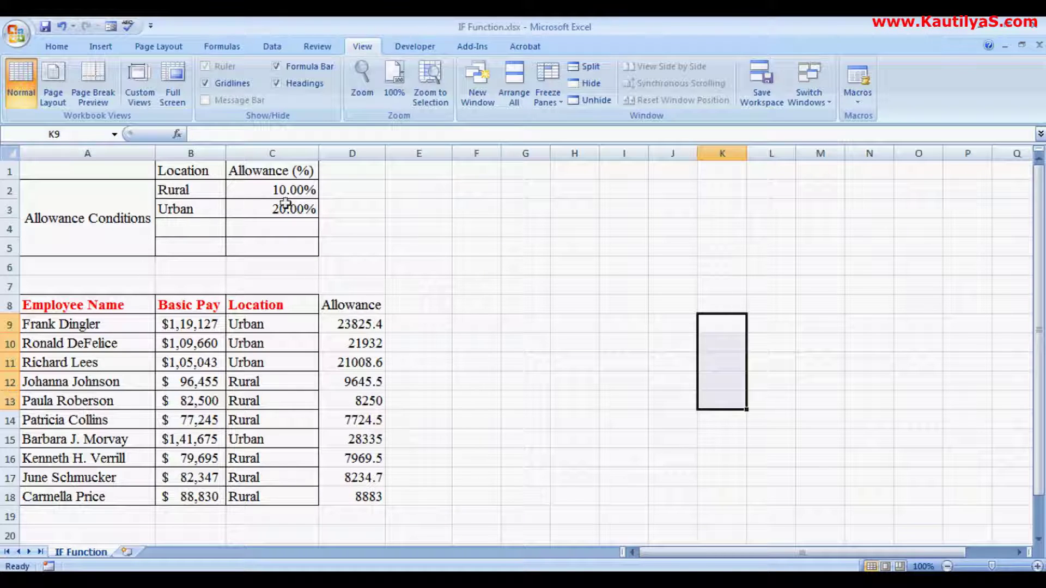
{"action": "left_click", "coordinate": [187, 230]}
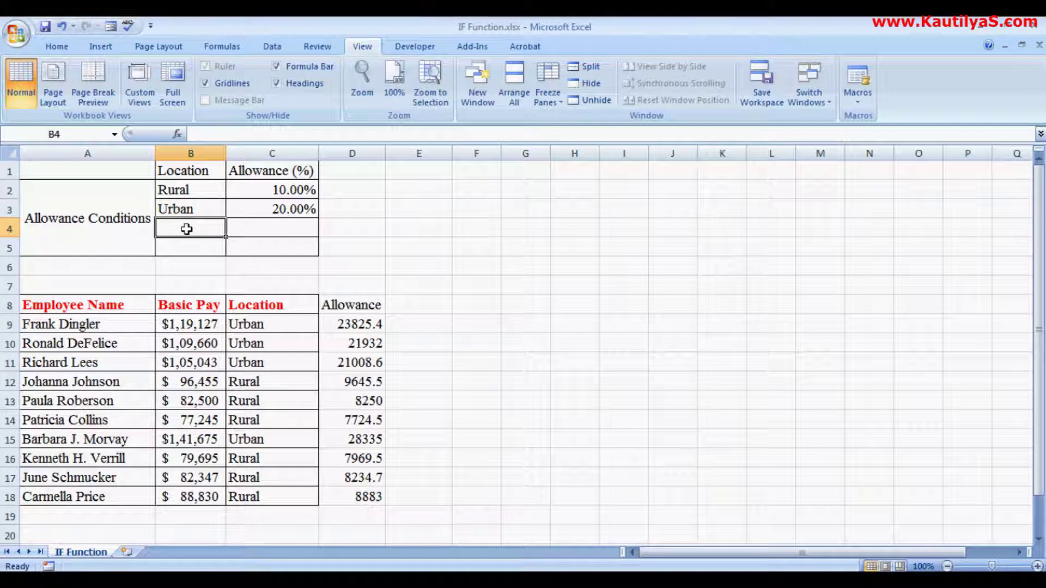
- Add Semi-Urban at 15% in row 4, autofit column B, and begin the F8 heading
{"action": "type", "text": "Se"}
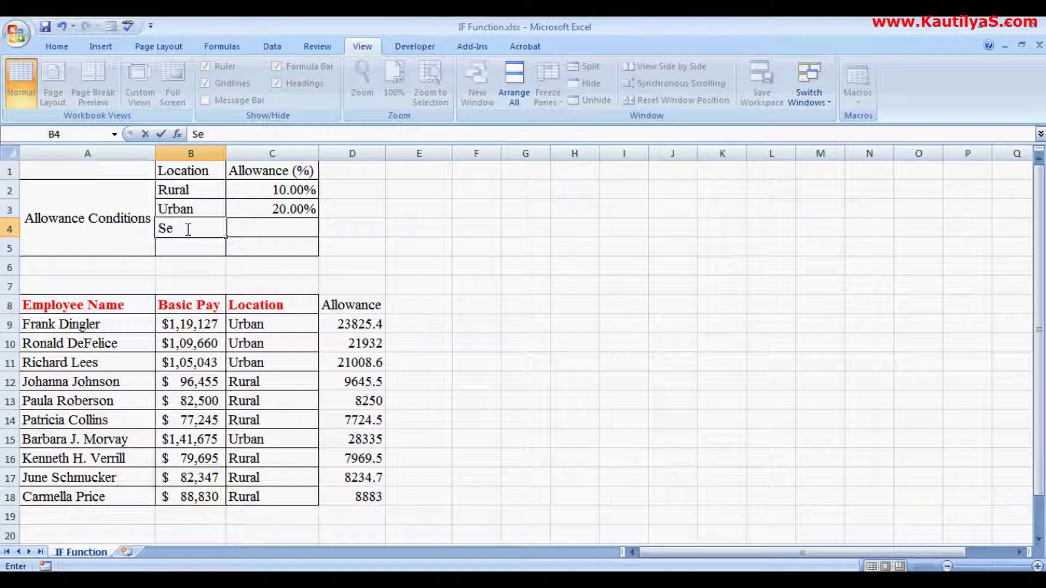
{"action": "type", "text": "mi-Ur"}
{"action": "type", "text": "ban"}
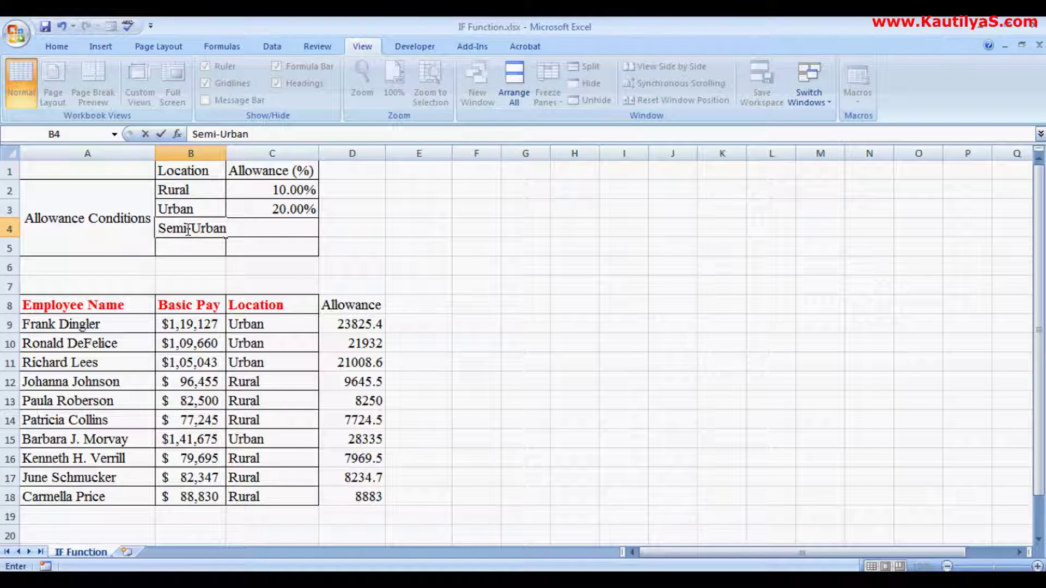
{"action": "key", "text": "F2"}
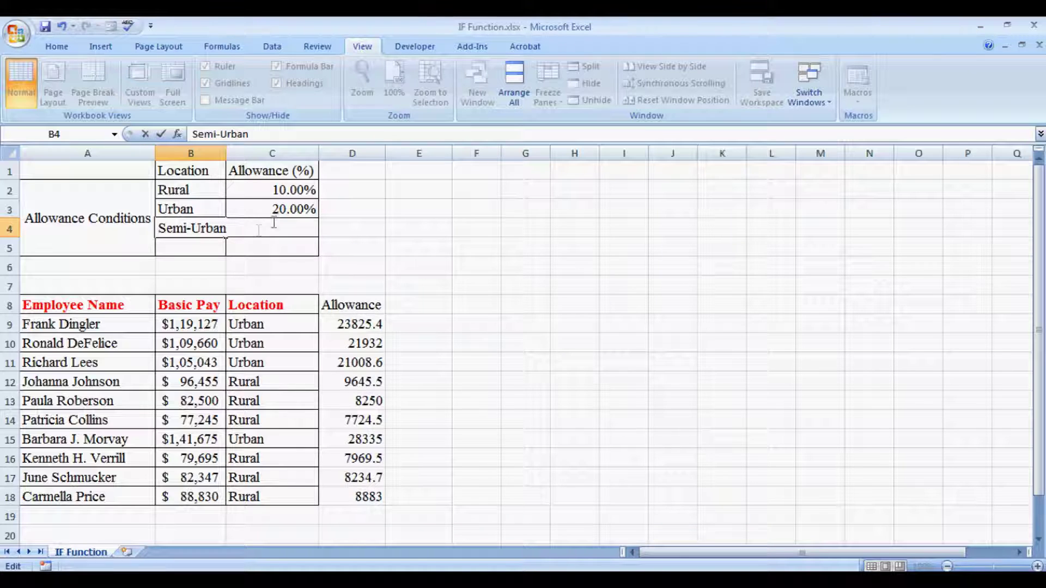
{"action": "left_click", "coordinate": [228, 153]}
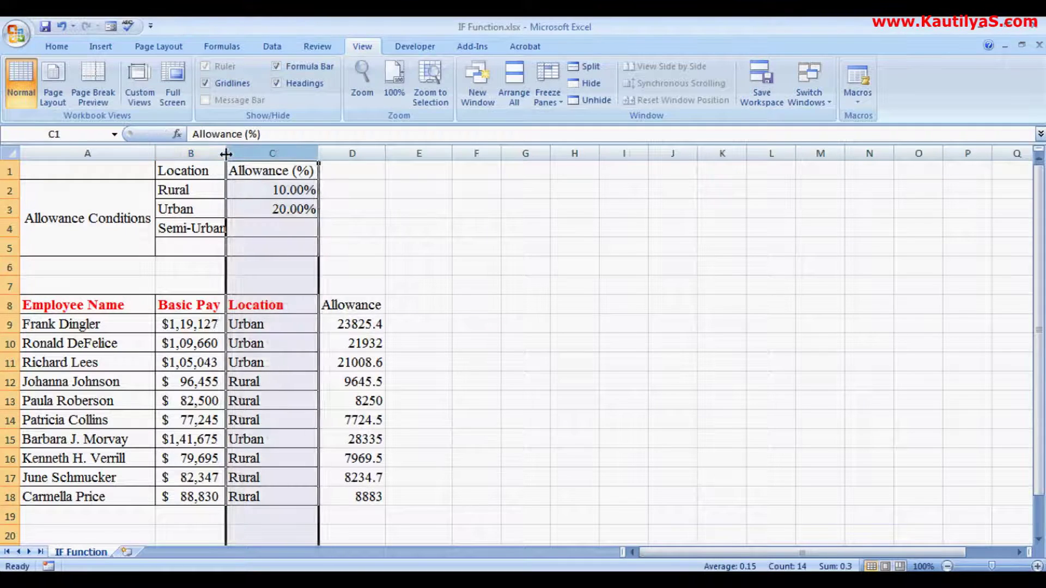
{"action": "double_click", "coordinate": [226, 150]}
{"action": "left_click", "coordinate": [268, 226]}
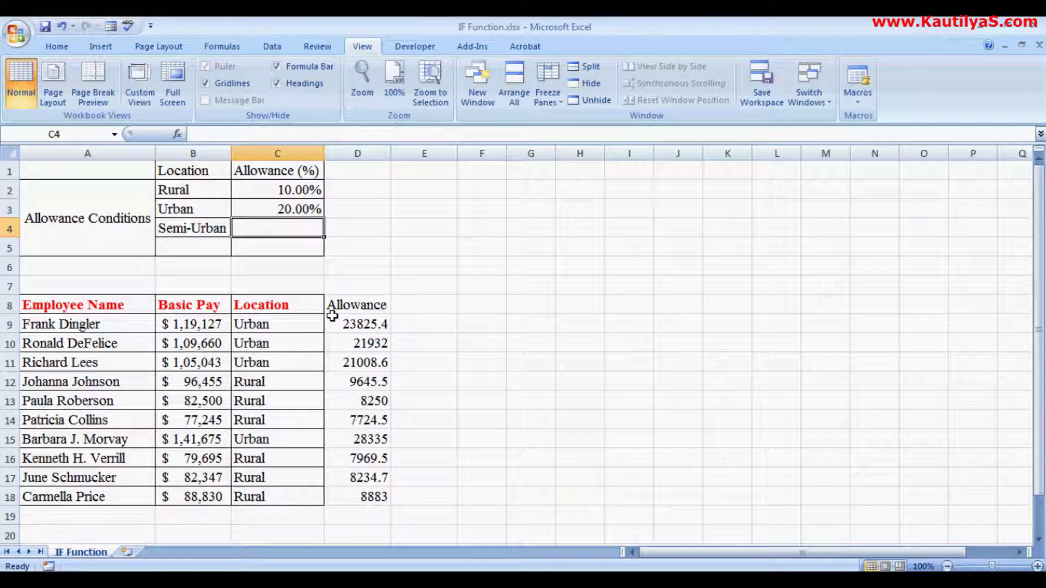
{"action": "type", "text": "15"}
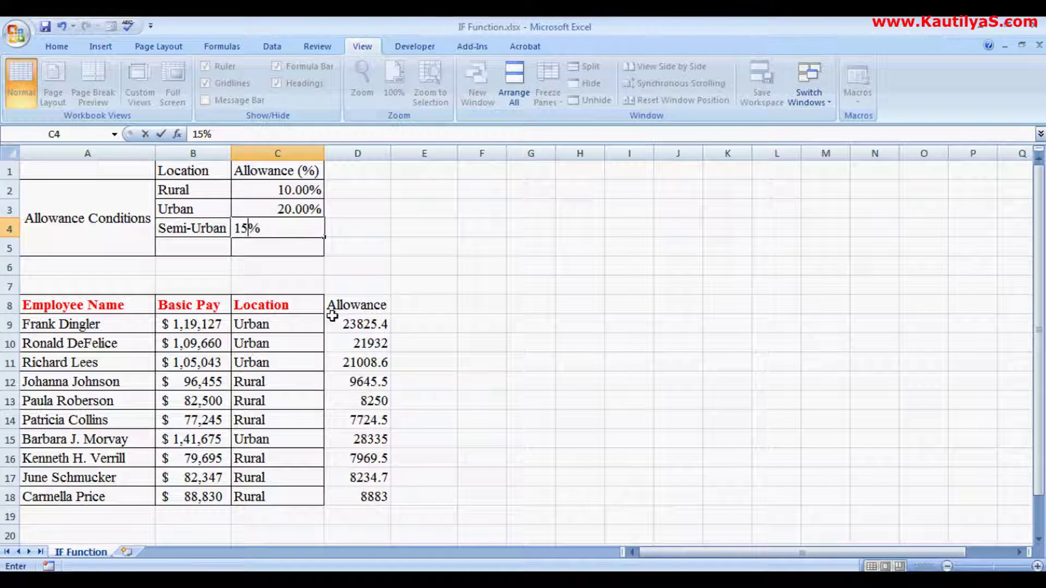
{"action": "key", "text": "Return"}
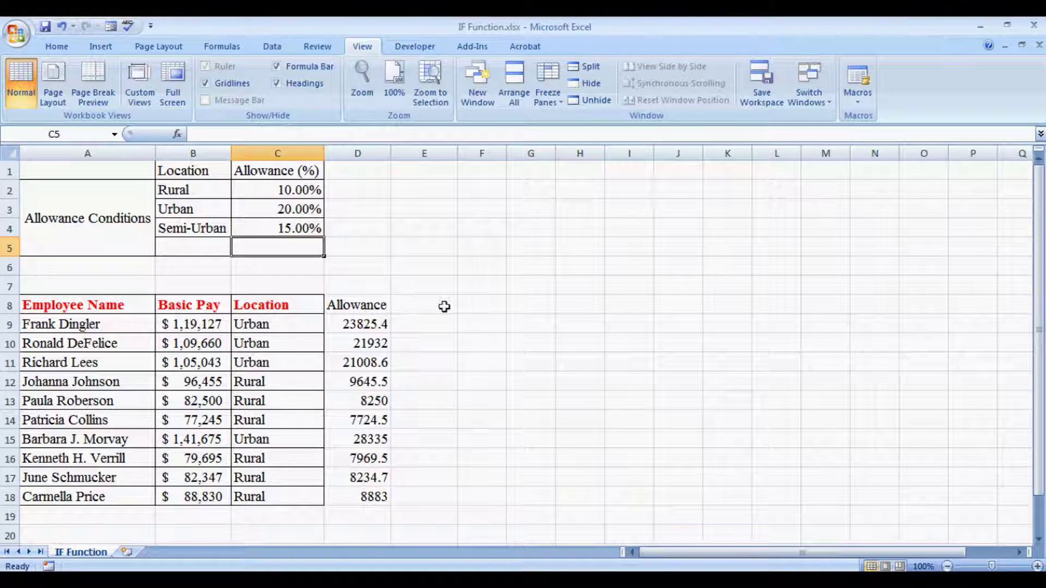
{"action": "left_click", "coordinate": [481, 307]}
{"action": "type", "text": "Allowance"}
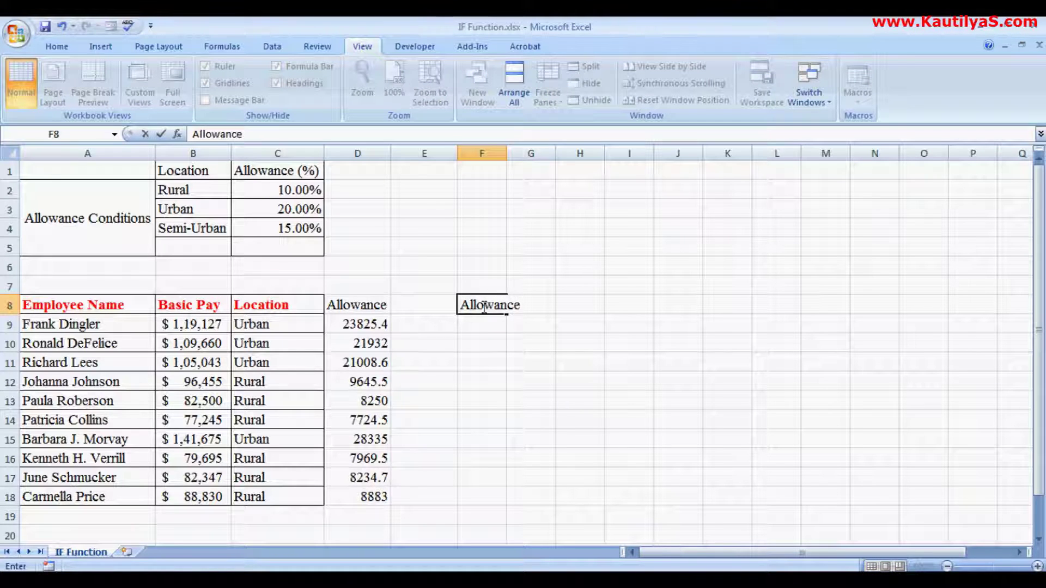
- Commit the Allowance heading in F8 and autofit column F to fit it
{"action": "left_click", "coordinate": [498, 153]}
{"action": "double_click", "coordinate": [507, 153]}
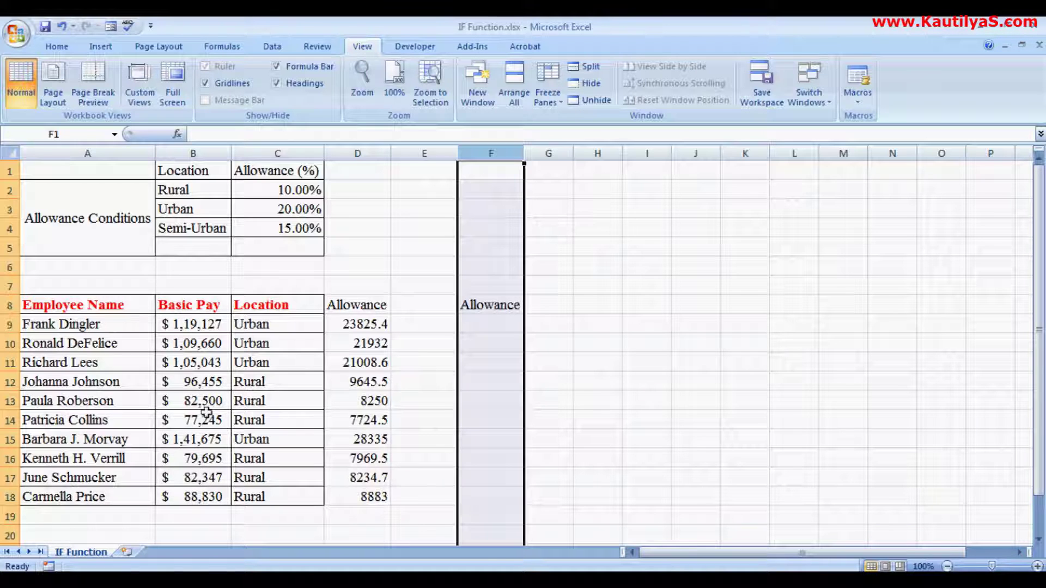
{"action": "left_click", "coordinate": [244, 383]}
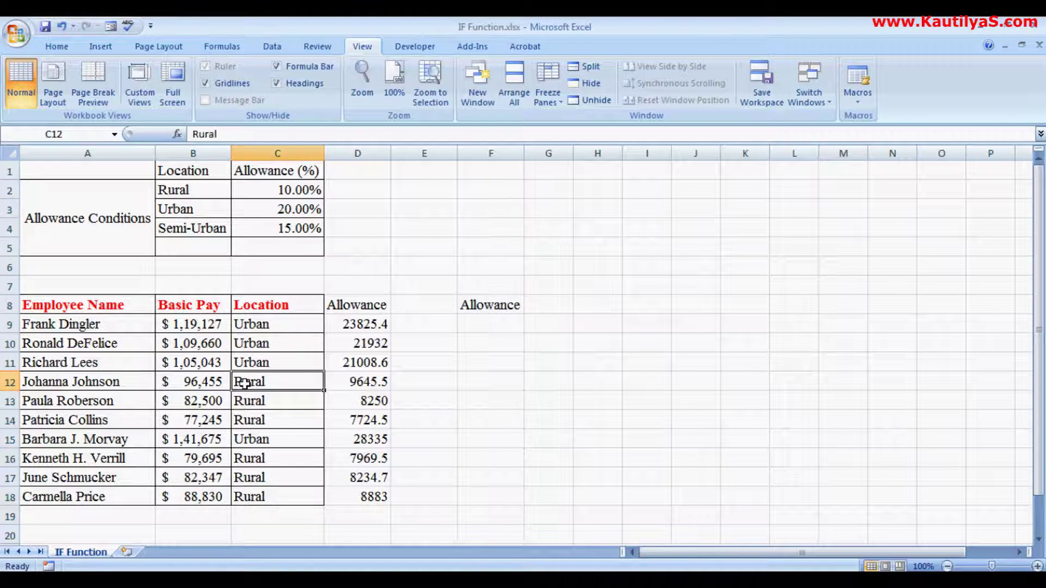
- Change the location in C12, C13, C17 and C18 to Semi-Urban, skipping the unchanged rows
{"action": "type", "text": "Semi-U"}
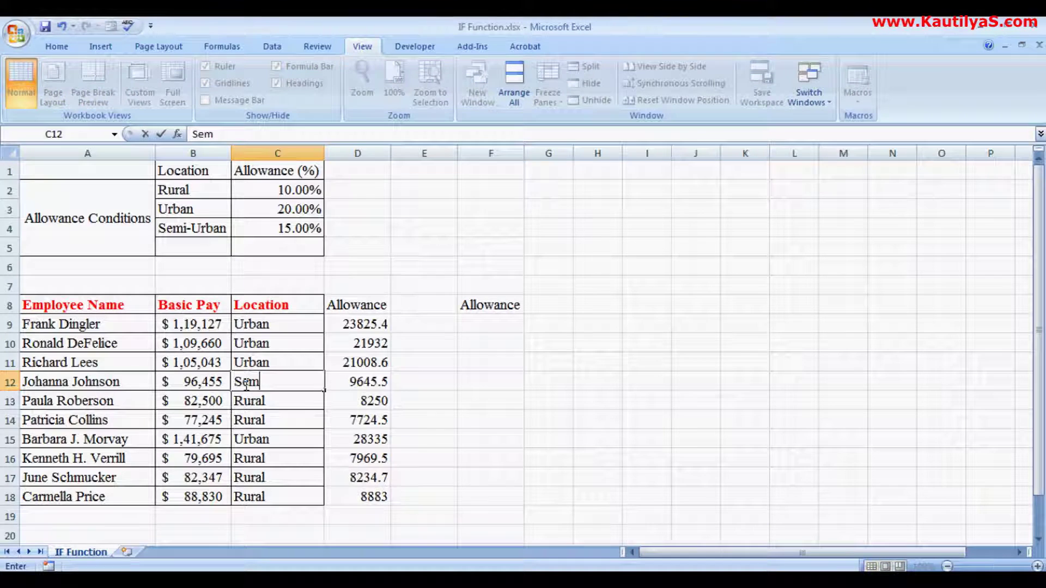
{"action": "type", "text": "rban"}
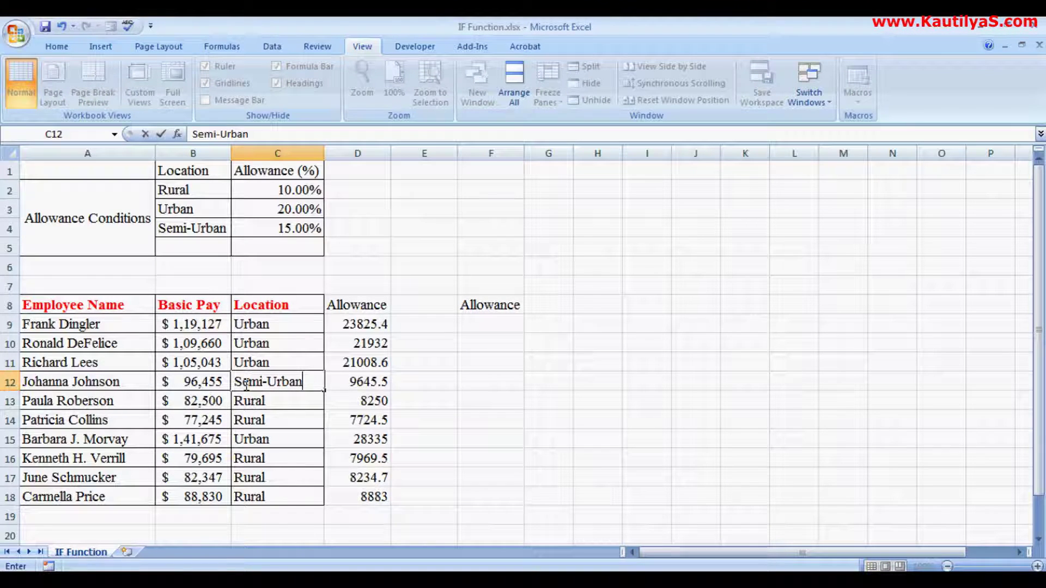
{"action": "key", "text": "Return"}
{"action": "type", "text": "S"}
{"action": "key", "text": "Return"}
{"action": "key", "text": "Down"}
{"action": "key", "text": "Down"}
{"action": "key", "text": "Down"}
{"action": "type", "text": "S"}
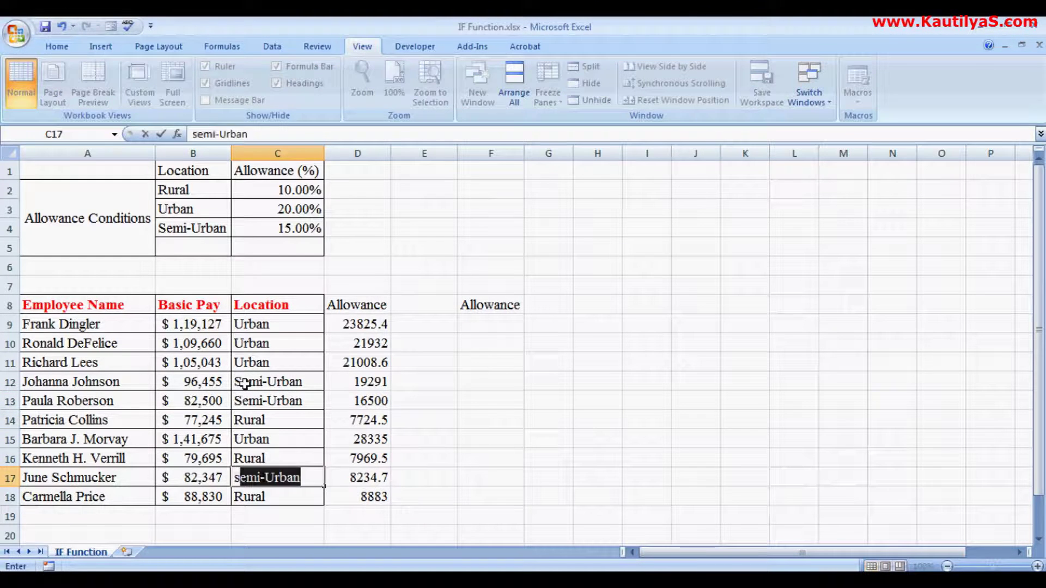
{"action": "key", "text": "Return"}
{"action": "type", "text": "S"}
{"action": "key", "text": "Return"}
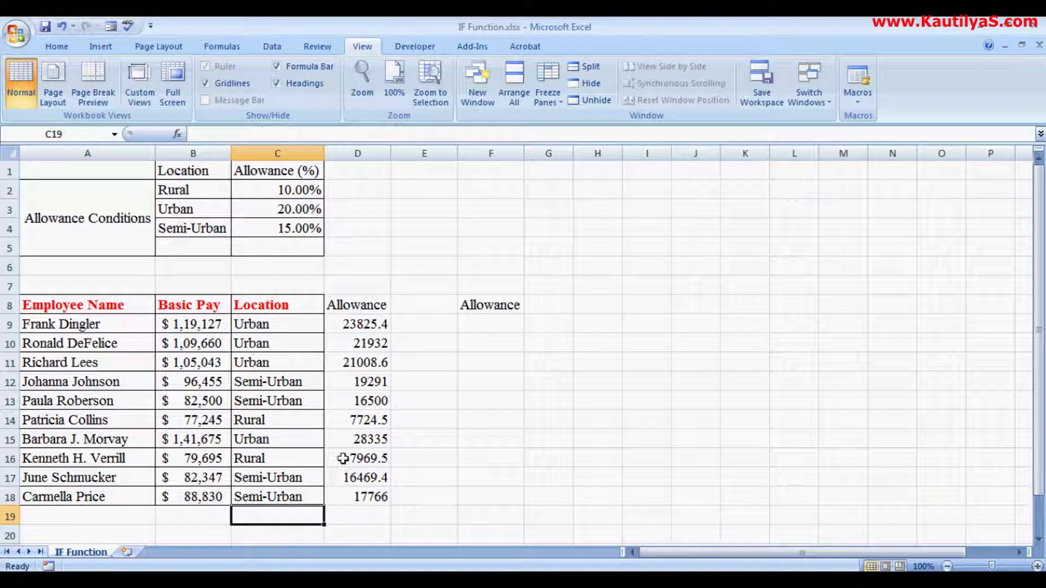
{"action": "left_click", "coordinate": [481, 325]}
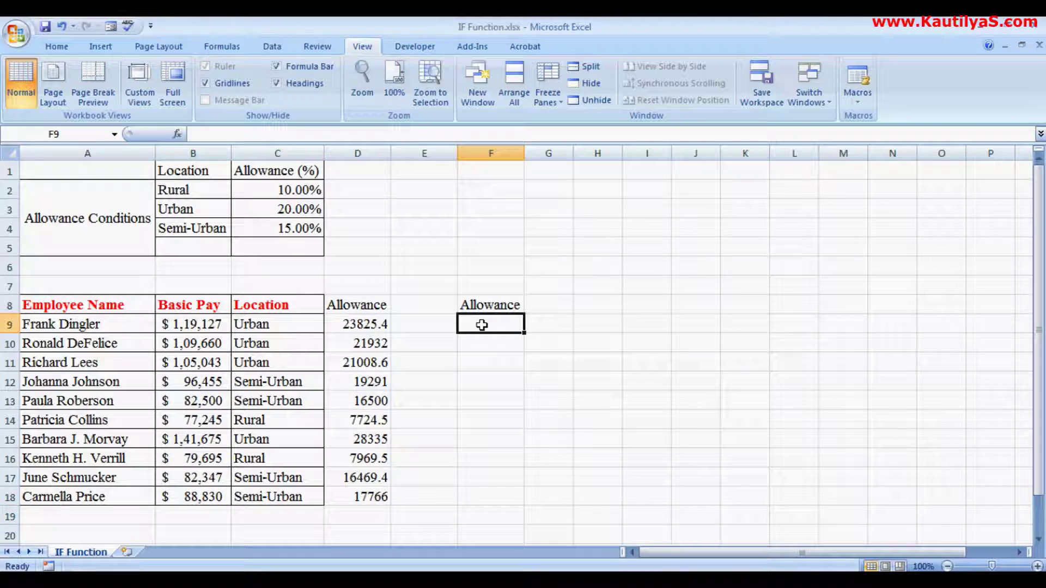
- Start F9's formula as =IF(C9="Rural",B9*$C$2 with the Rural rate made absolute
{"action": "type", "text": "=if"}
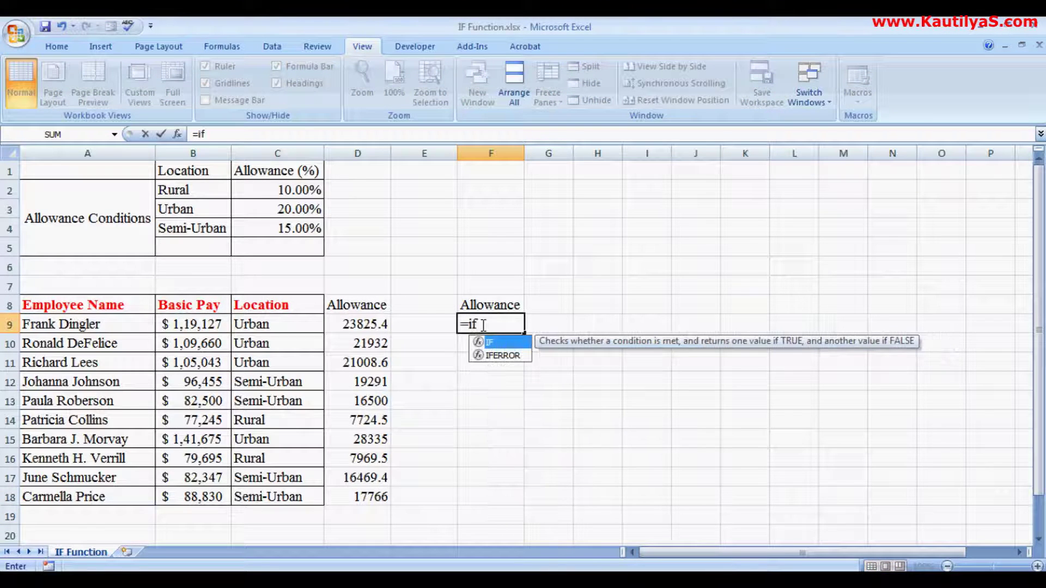
{"action": "type", "text": "("}
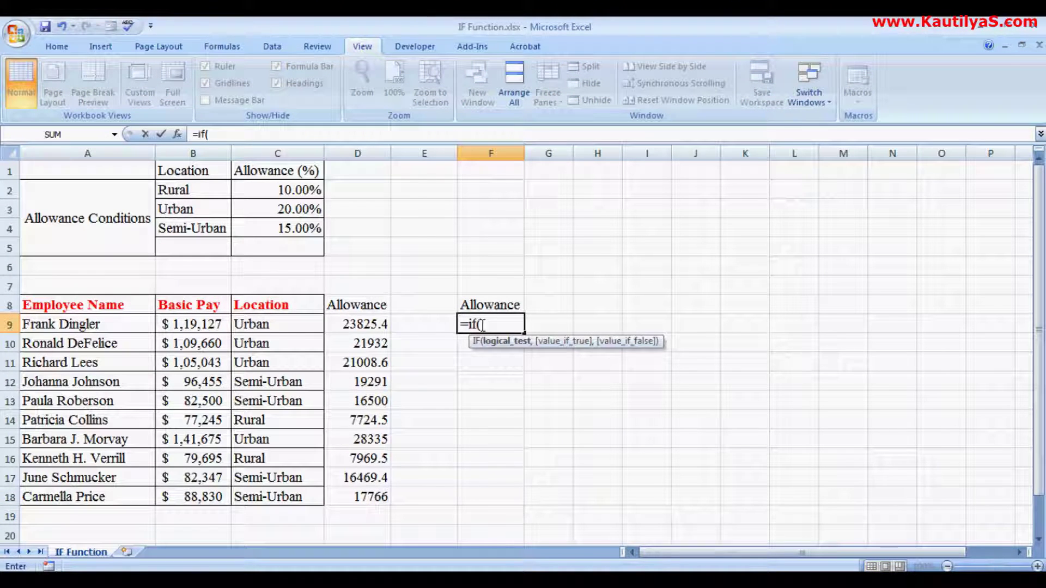
{"action": "left_click", "coordinate": [263, 328]}
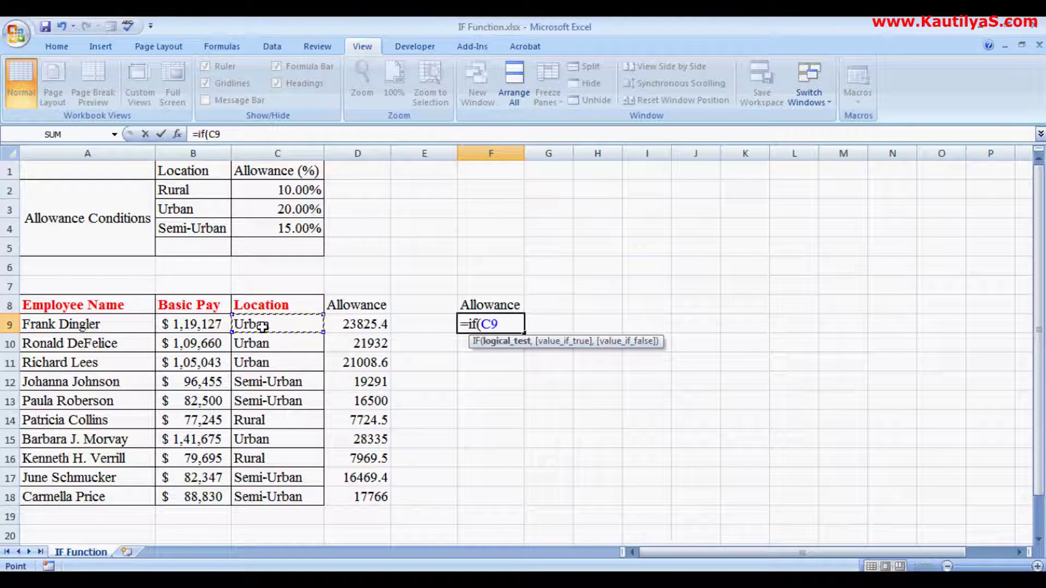
{"action": "type", "text": "=\"R"}
{"action": "type", "text": "ural\""}
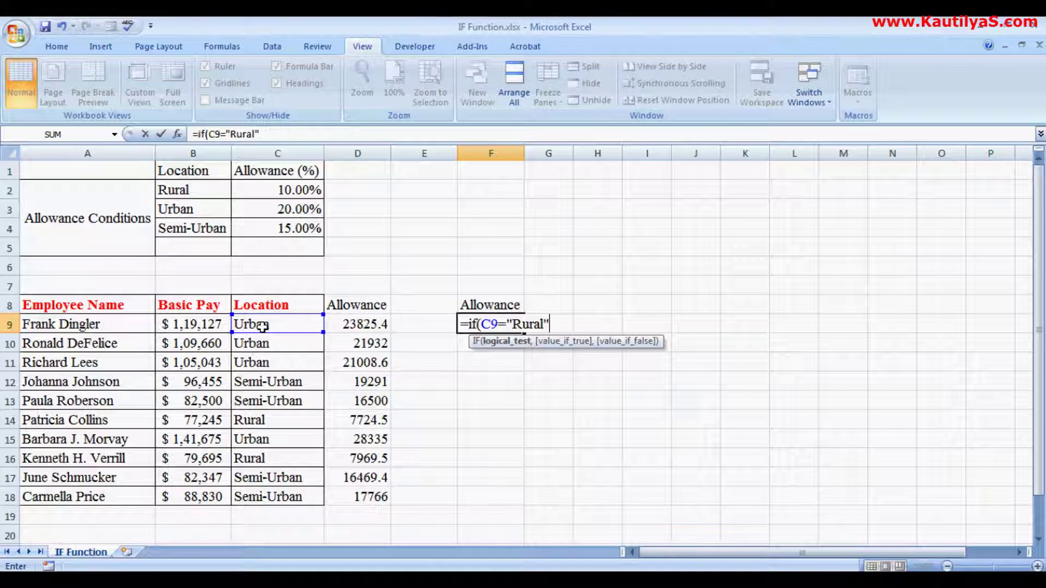
{"action": "type", "text": ","}
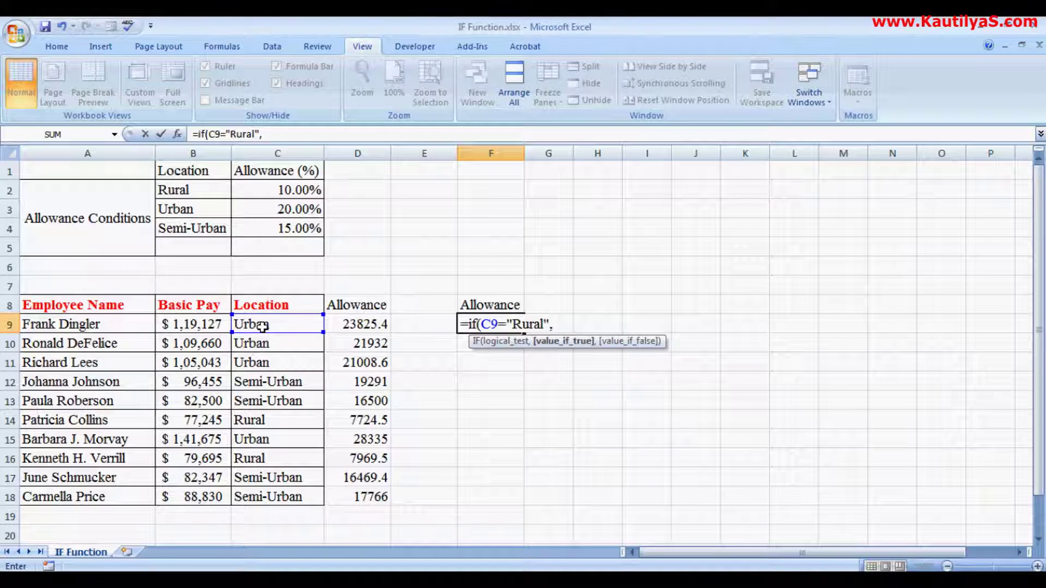
{"action": "left_click", "coordinate": [181, 325]}
{"action": "type", "text": "*"}
{"action": "left_click", "coordinate": [258, 192]}
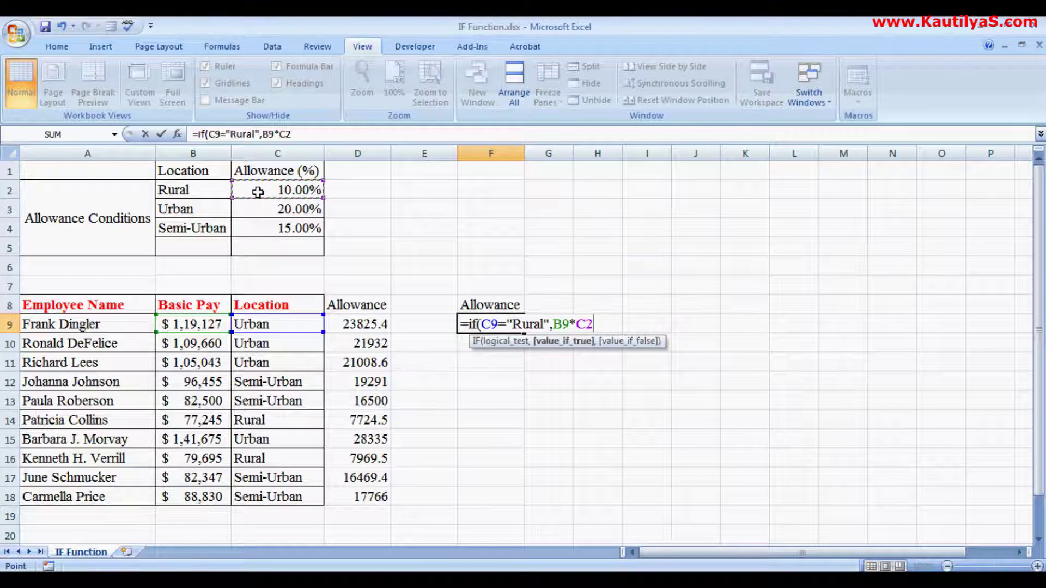
{"action": "key", "text": "F4"}
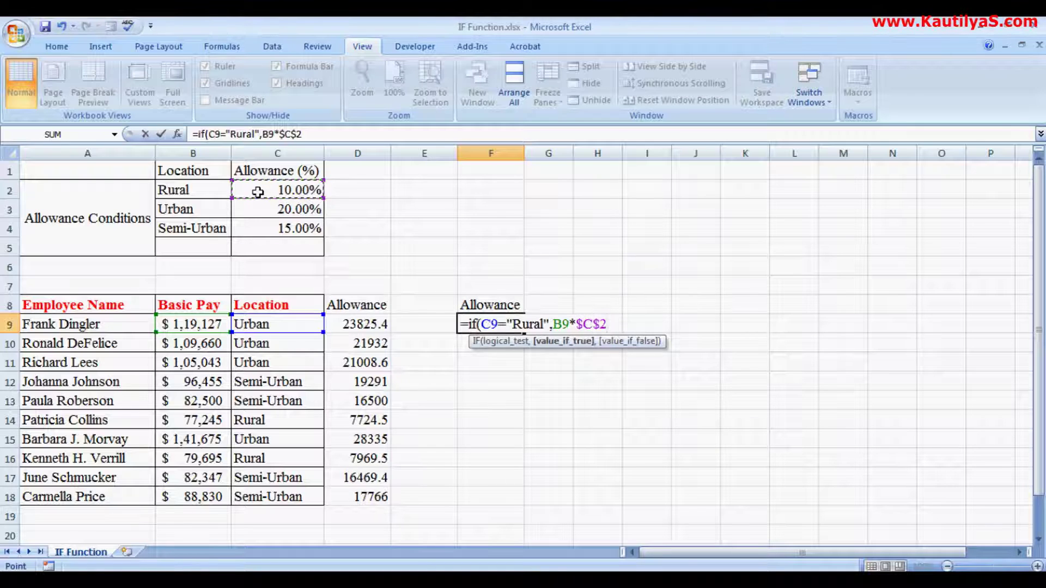
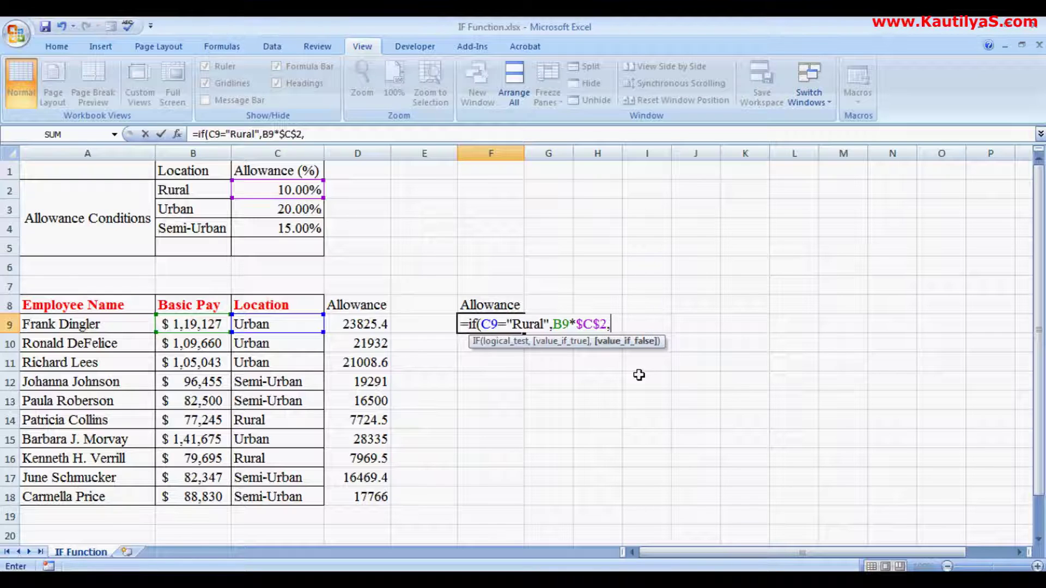
- Add an inner IF to F9 that multiplies B9 by the absolute Urban rate $C$3
{"action": "type", "text": "if("}
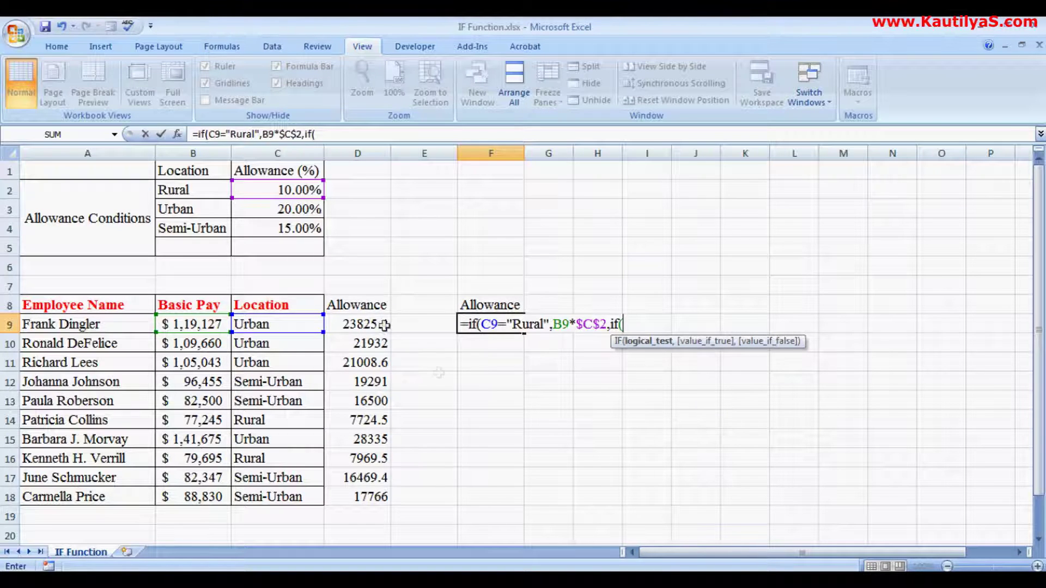
{"action": "left_click", "coordinate": [247, 326]}
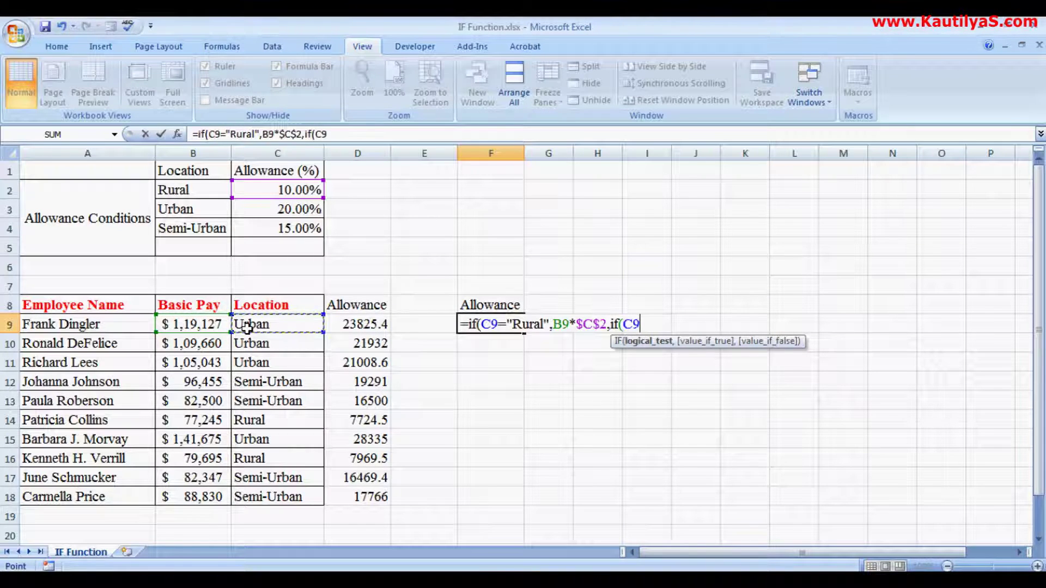
{"action": "type", "text": "=\"U"}
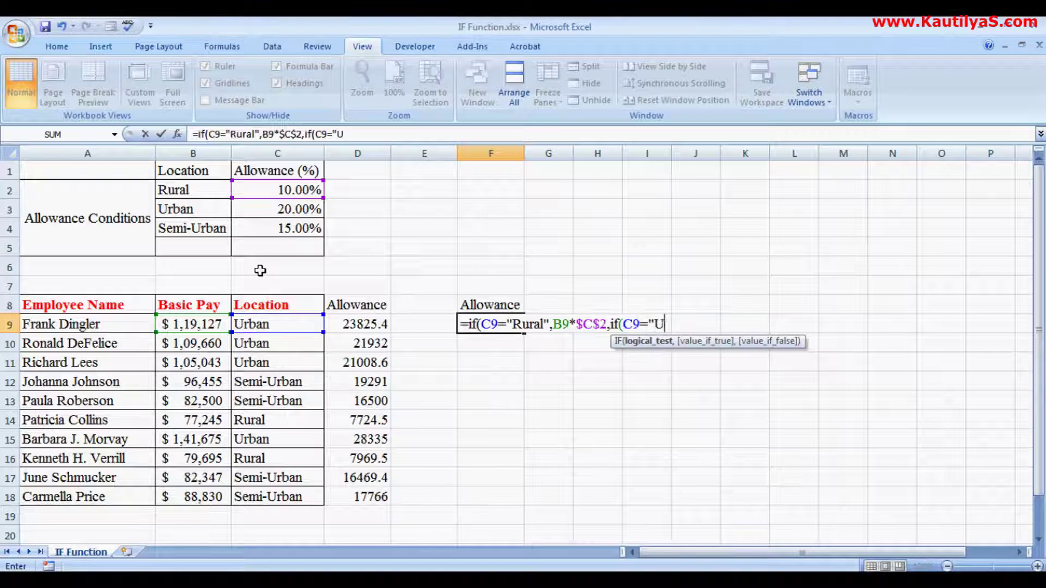
{"action": "type", "text": "rba"}
{"action": "type", "text": "n\""}
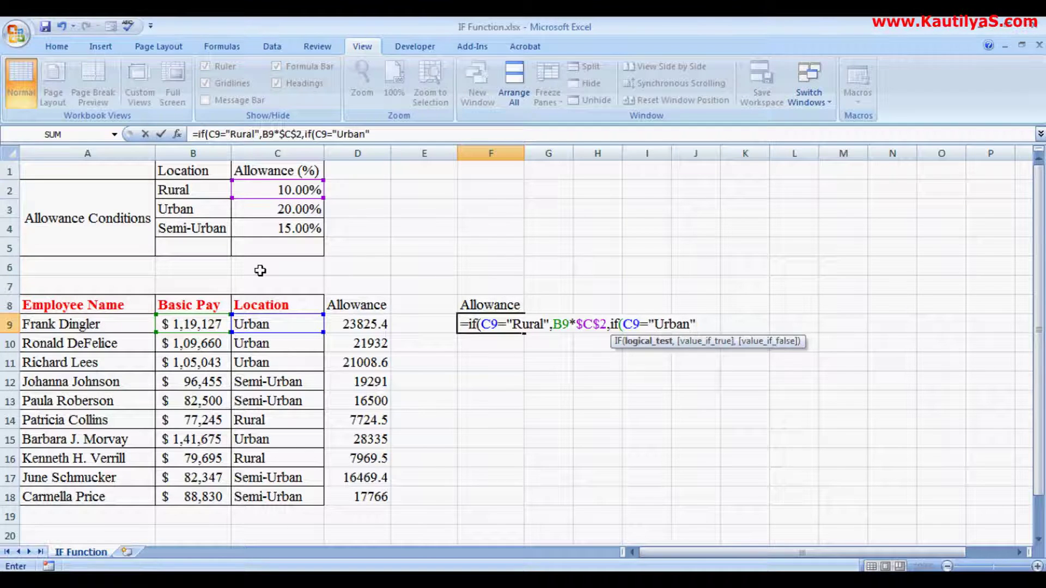
{"action": "type", "text": ","}
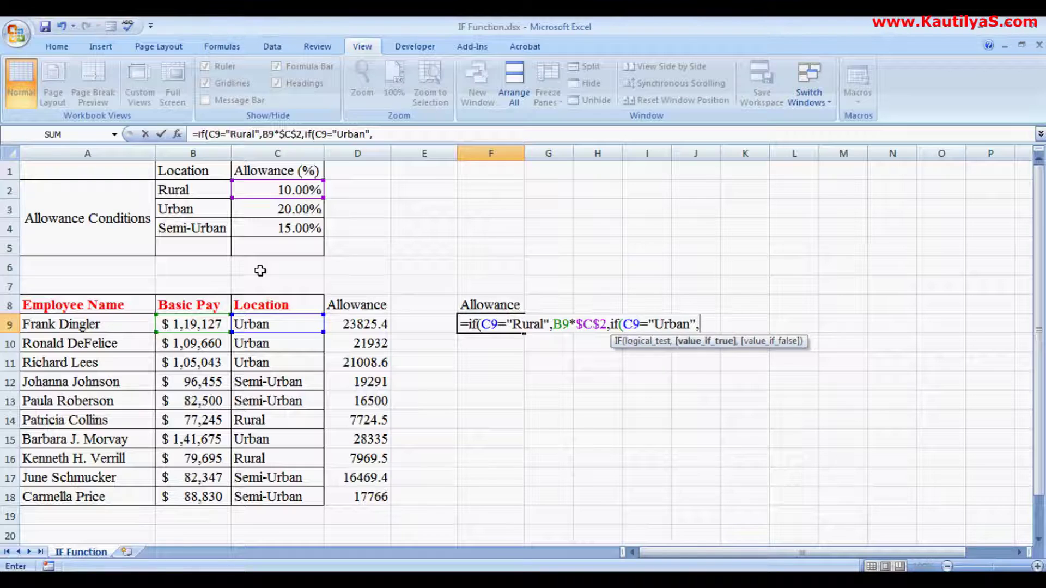
{"action": "left_click", "coordinate": [184, 325]}
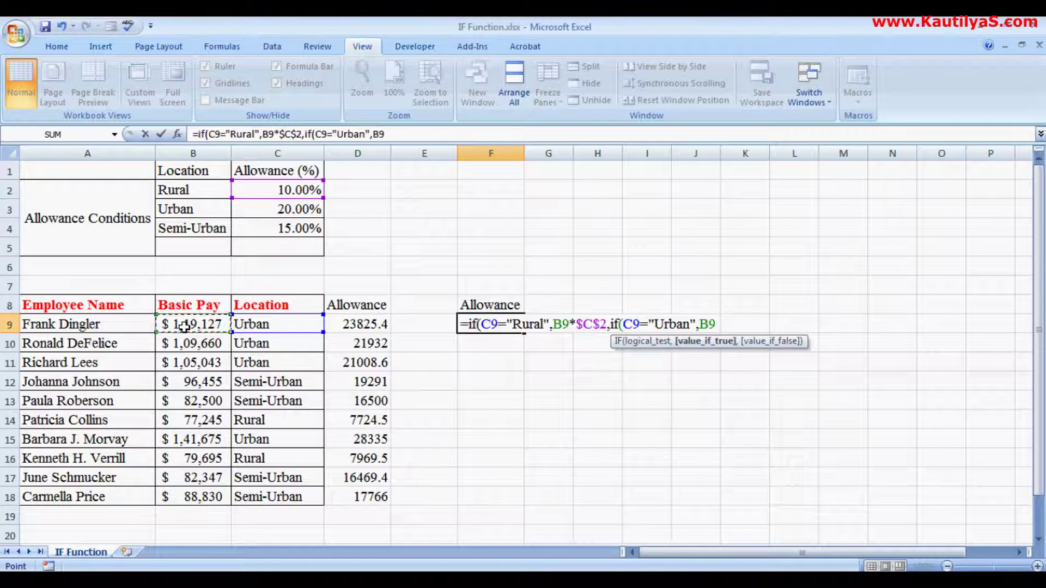
{"action": "type", "text": "*"}
{"action": "left_click", "coordinate": [257, 208]}
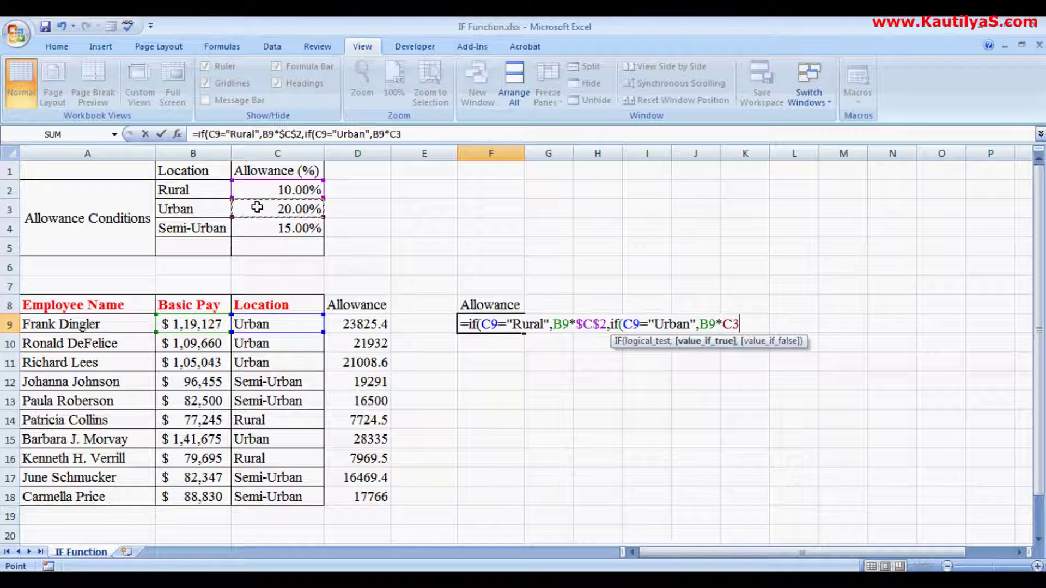
{"action": "key", "text": "F4"}
{"action": "type", "text": "$C$3,"}
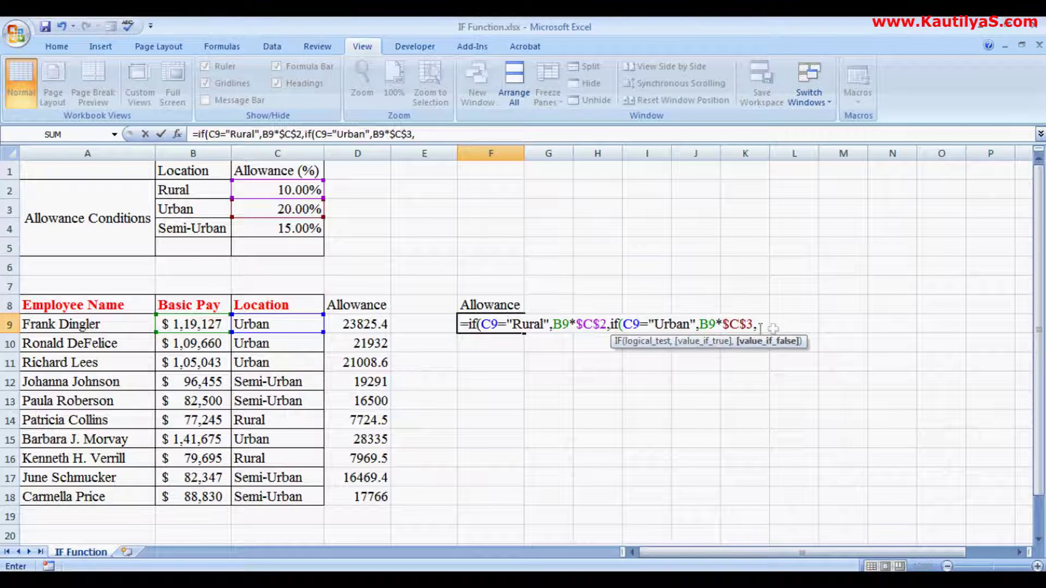
- Finish F9's formula with B9*$C$4 for Semi-Urban and accept Excel's parenthesis correction
{"action": "left_click", "coordinate": [184, 325]}
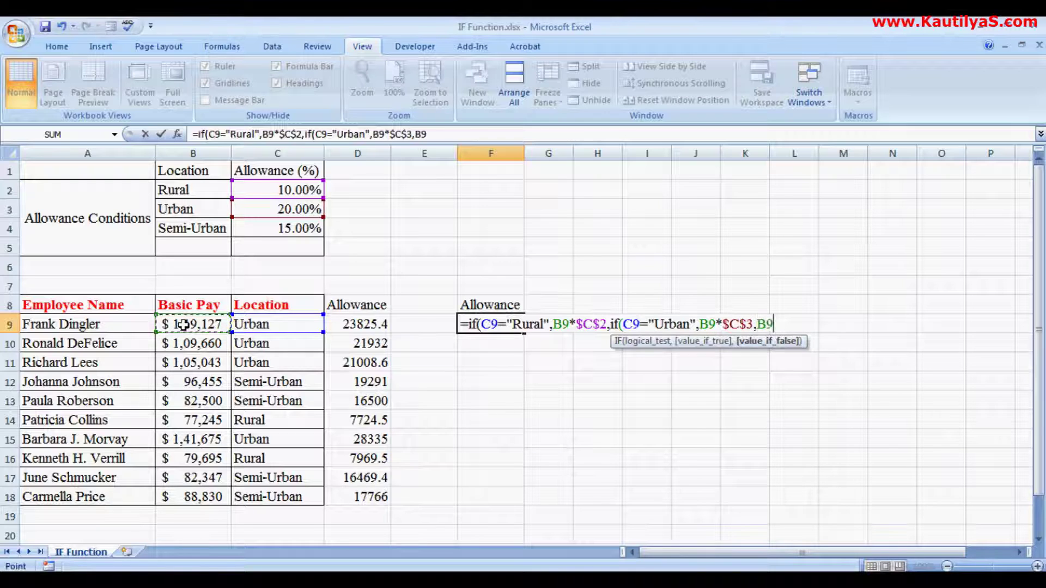
{"action": "type", "text": "*"}
{"action": "left_click", "coordinate": [254, 228]}
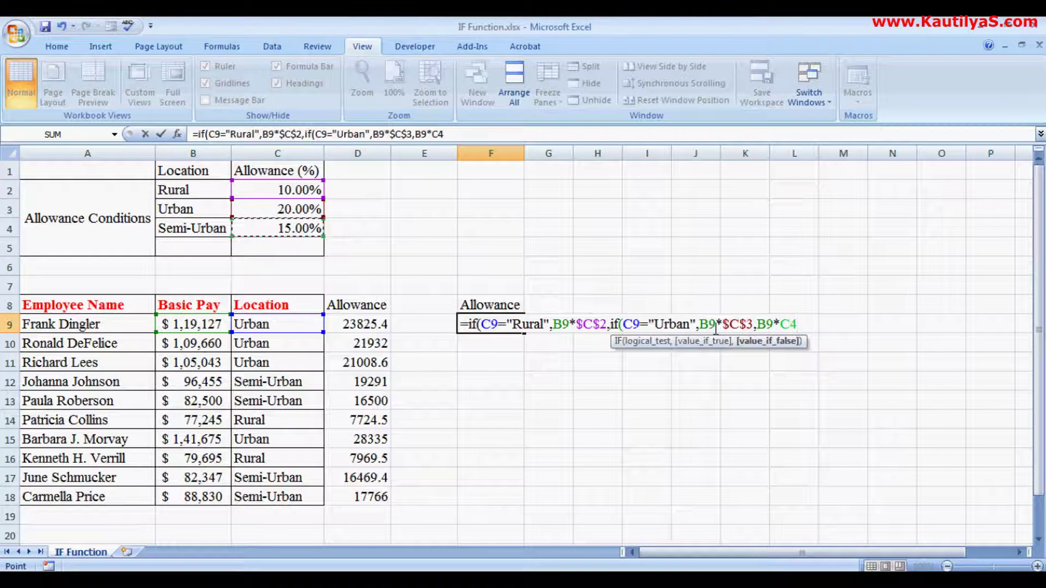
{"action": "key", "text": "F4"}
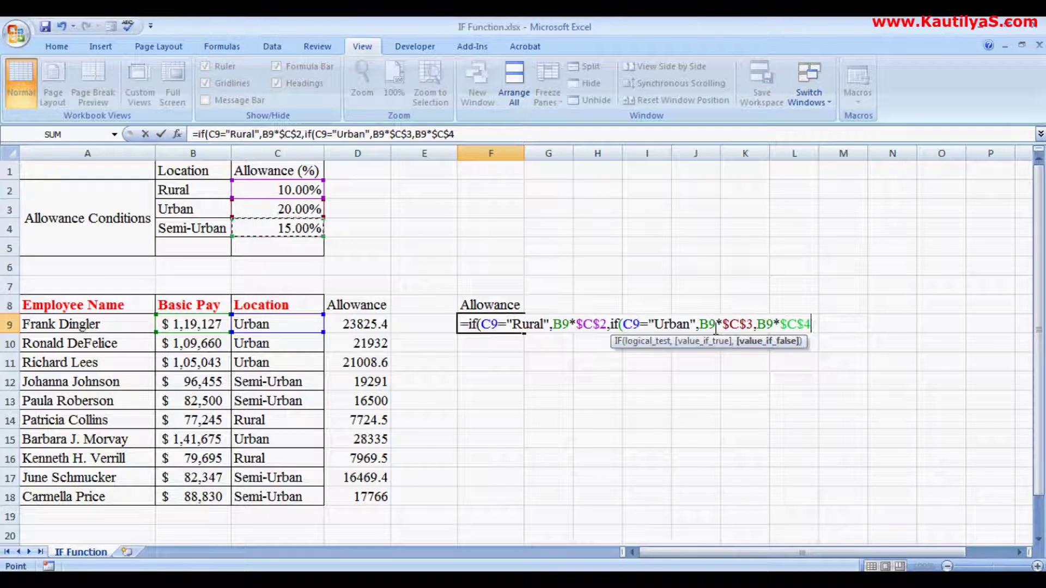
{"action": "type", "text": ")"}
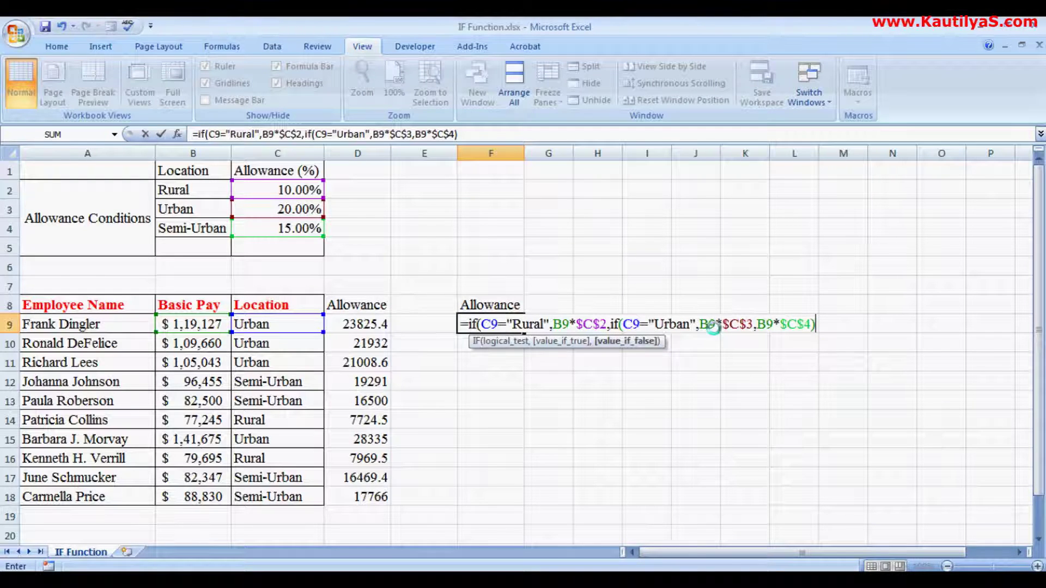
{"action": "key", "text": "Return"}
{"action": "left_click", "coordinate": [502, 361]}
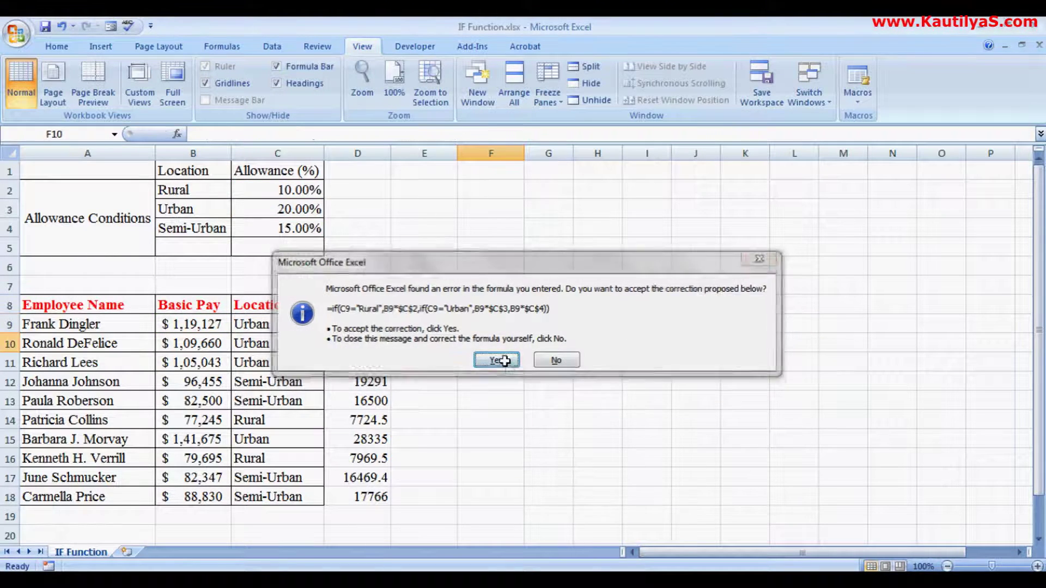
- Copy the nested IF allowance formula from F9 down to F18
{"action": "left_click", "coordinate": [510, 326]}
{"action": "left_click_drag", "start_coordinate": [524, 333], "coordinate": [524, 502]}
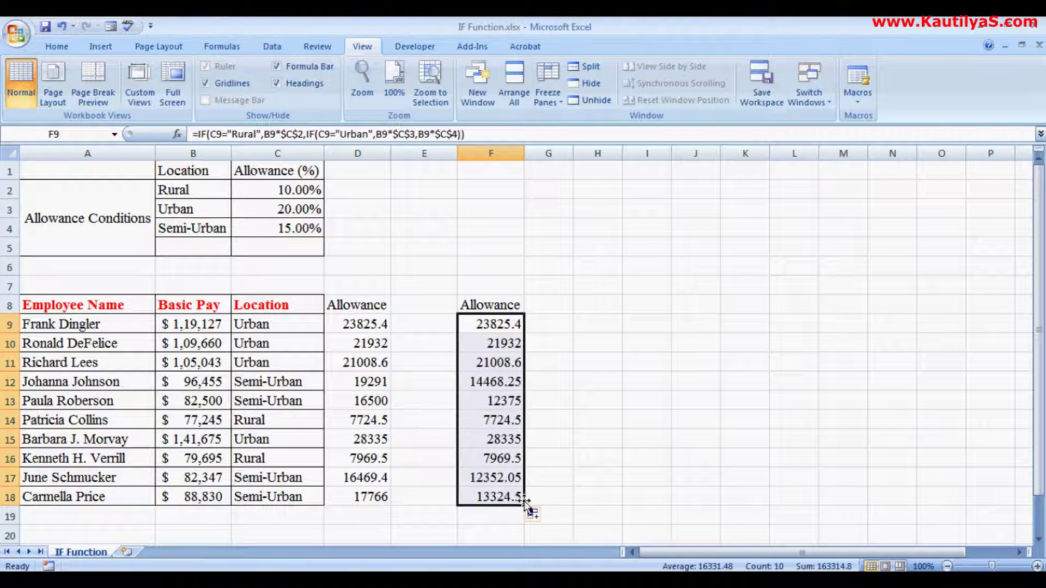
{"action": "left_click", "coordinate": [246, 375]}
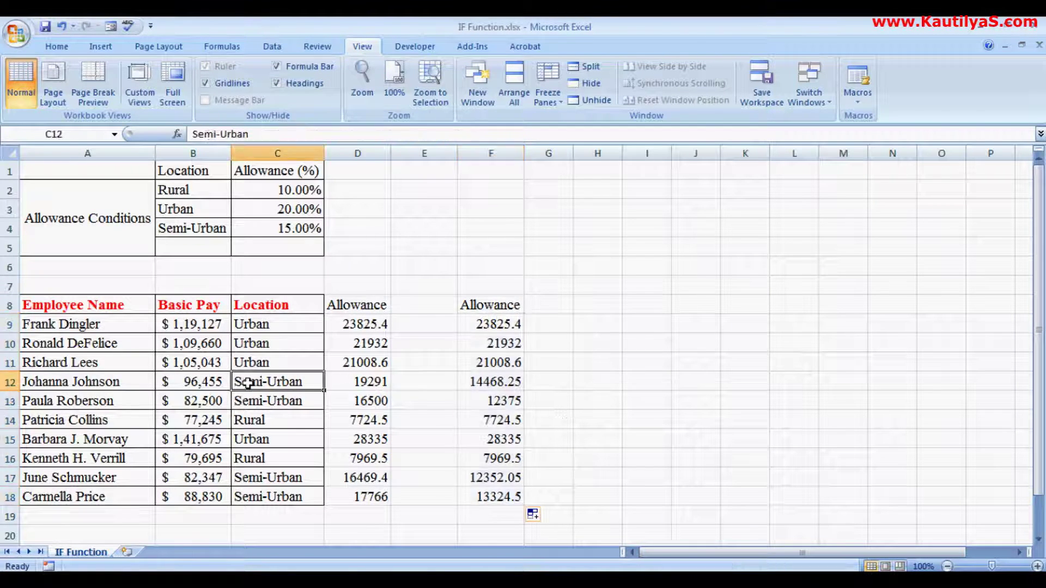
- Compare the old allowance formula in D12 with the new nested formulas in F12 and F9
{"action": "left_click", "coordinate": [350, 384]}
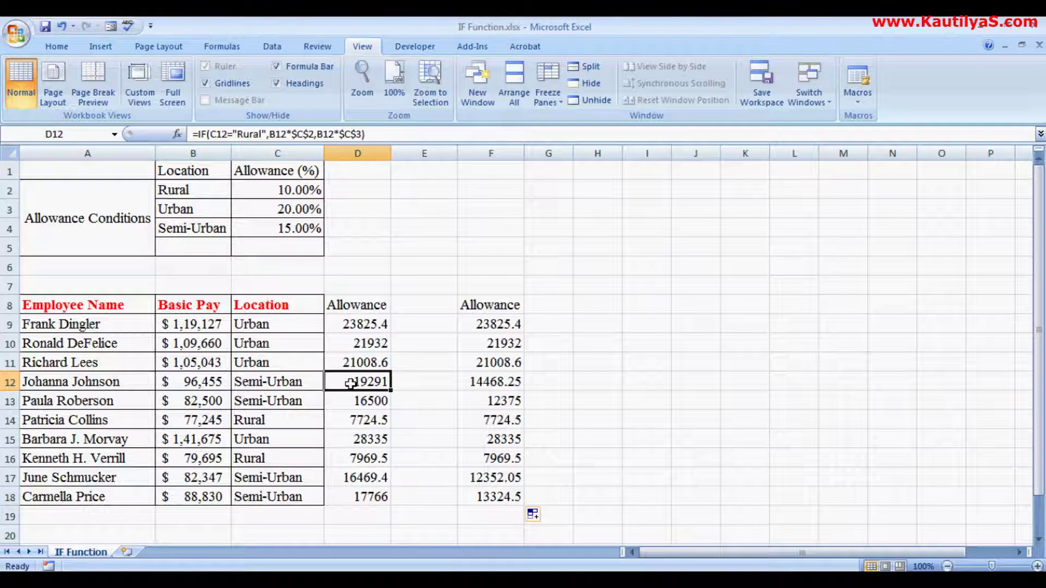
{"action": "left_click", "coordinate": [478, 381]}
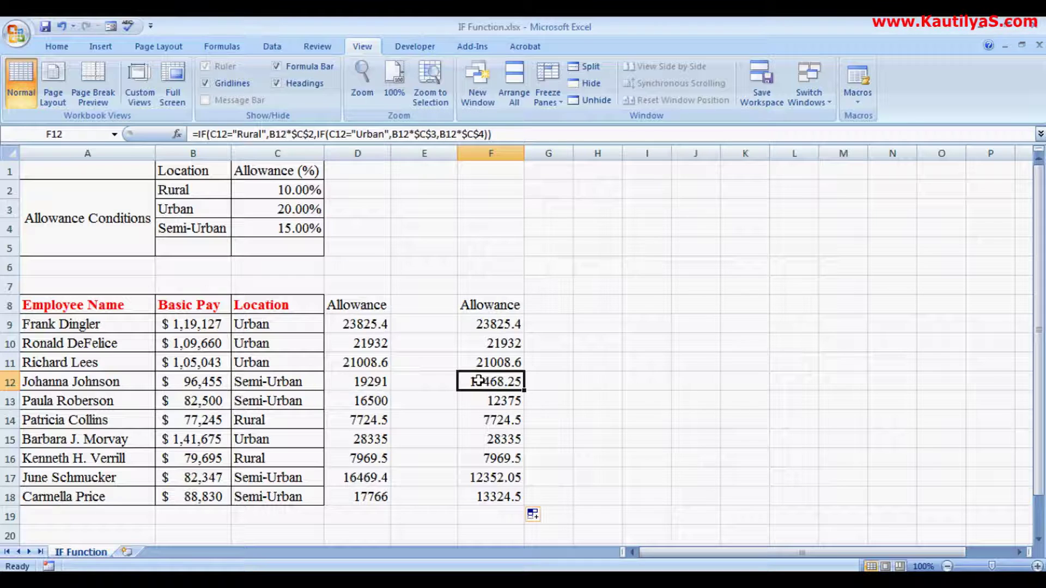
{"action": "left_click", "coordinate": [484, 324]}
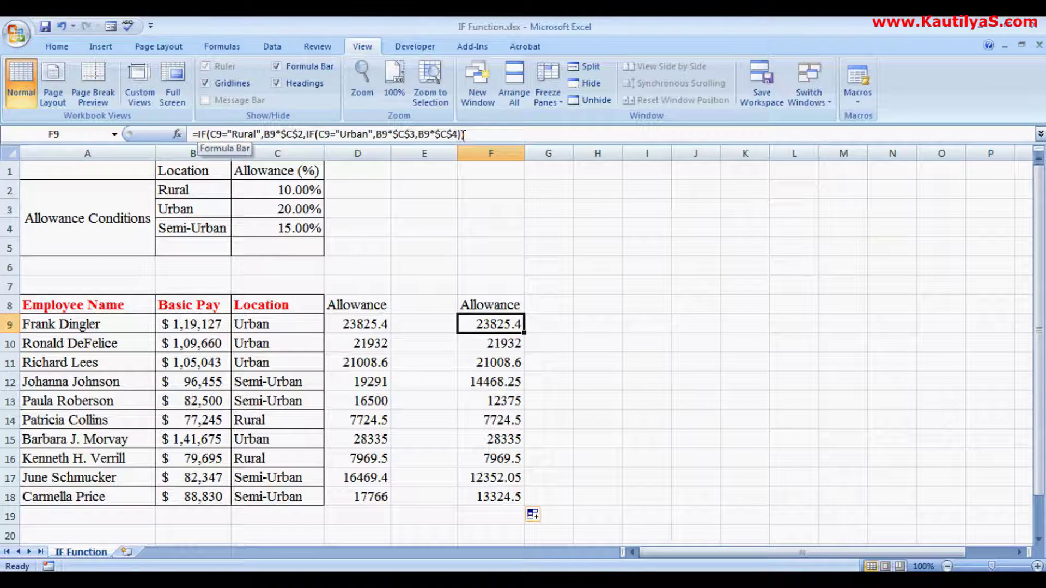
{"action": "left_click", "coordinate": [182, 246]}
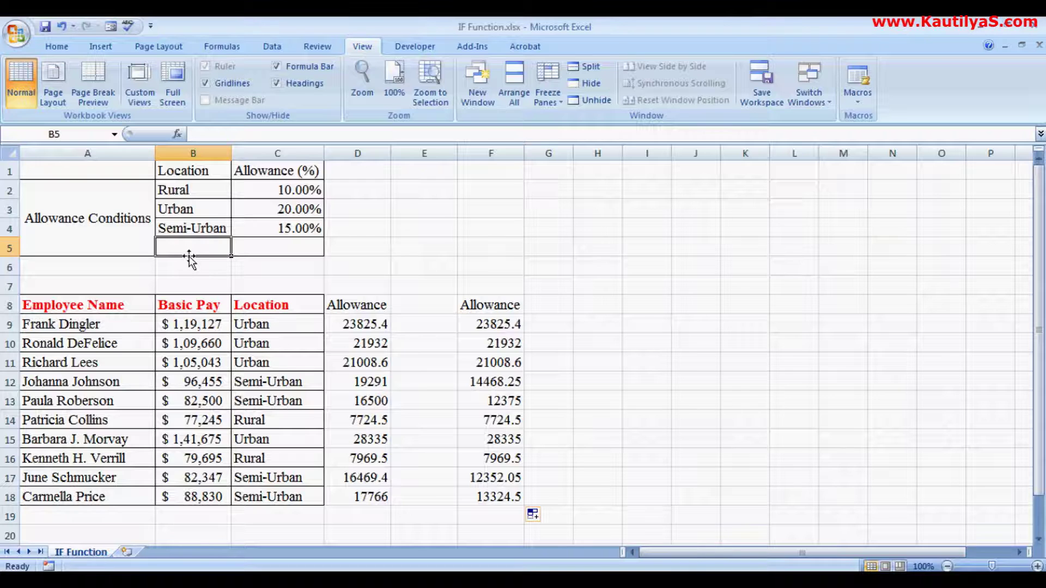
- Add a Metro location with a 25% allowance below Semi-Urban
{"action": "type", "text": "Metro"}
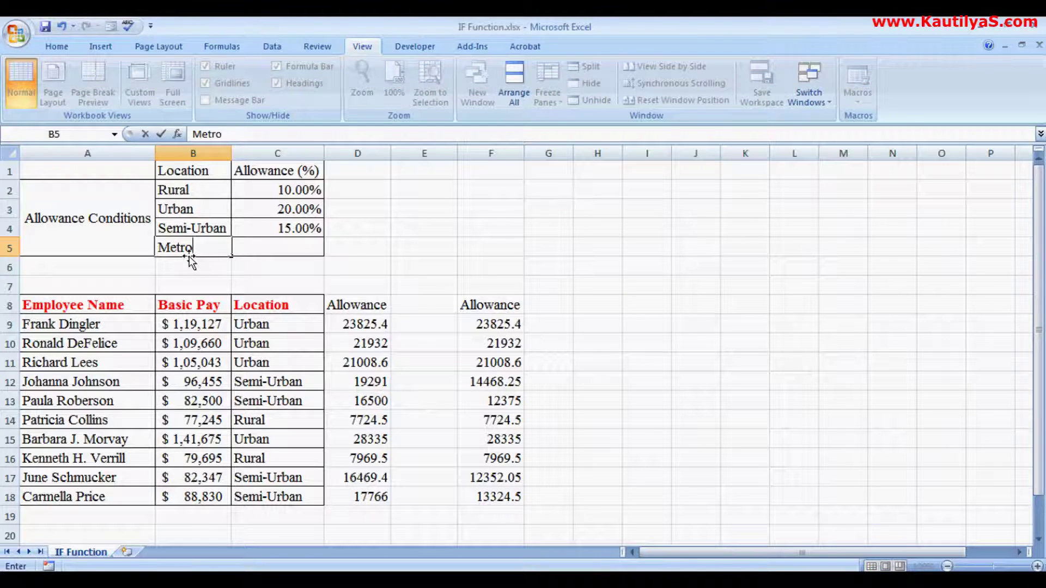
{"action": "key", "text": "Tab"}
{"action": "type", "text": "25%"}
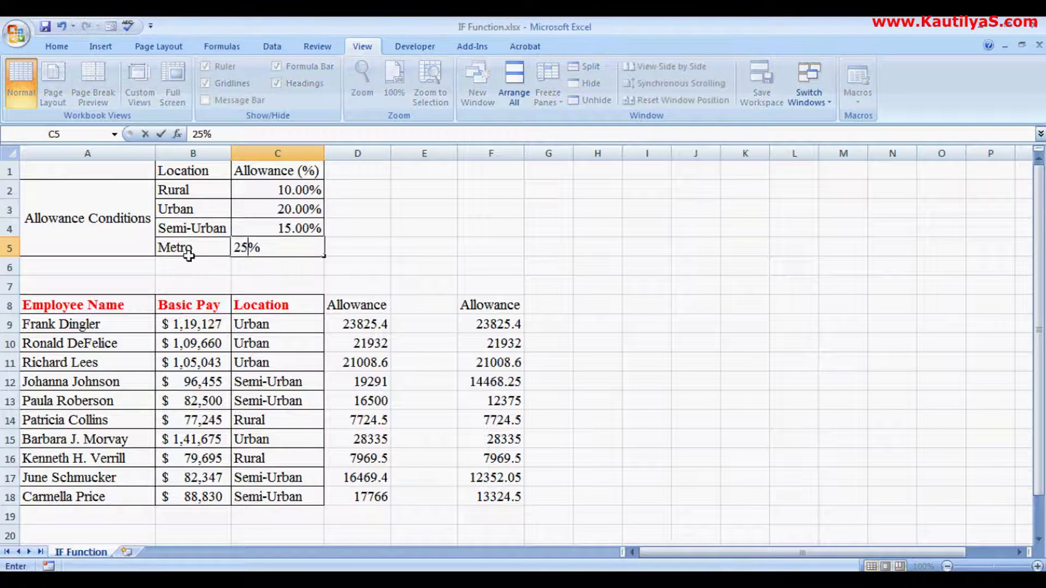
{"action": "key", "text": "Return"}
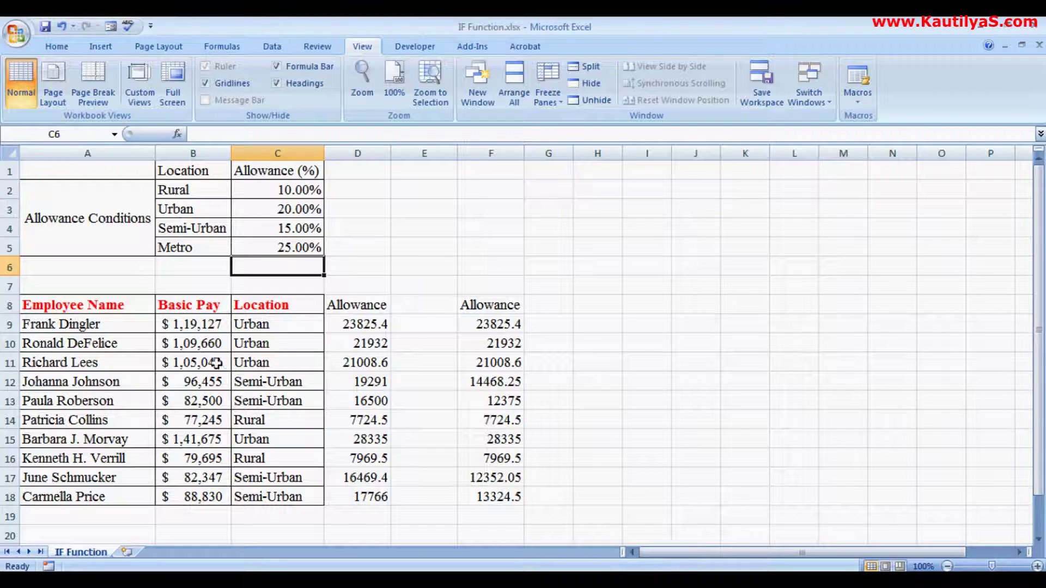
- Change the locations in C9 and C15 to Metro
{"action": "left_click", "coordinate": [257, 326]}
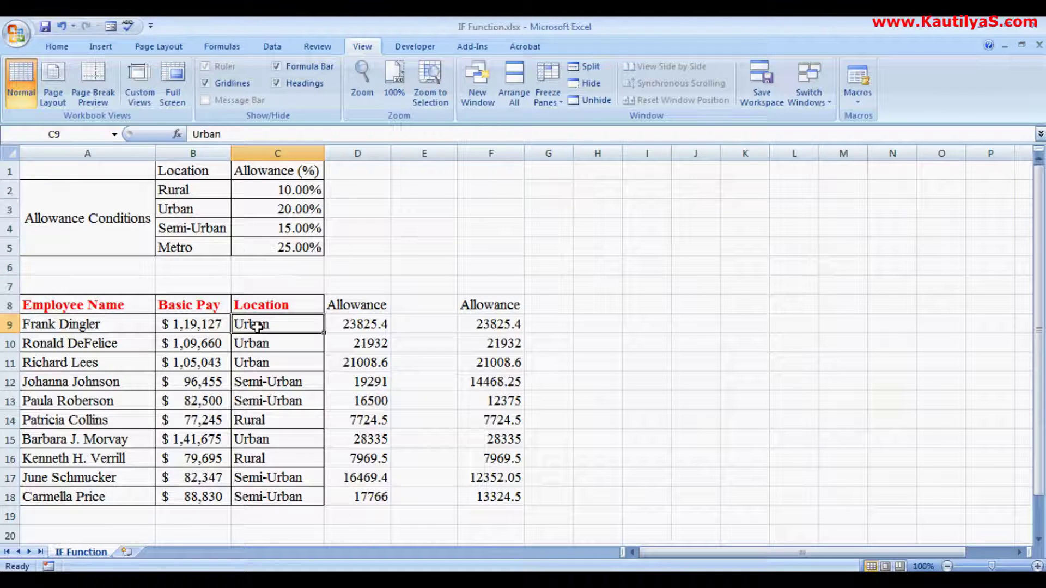
{"action": "type", "text": "Metro"}
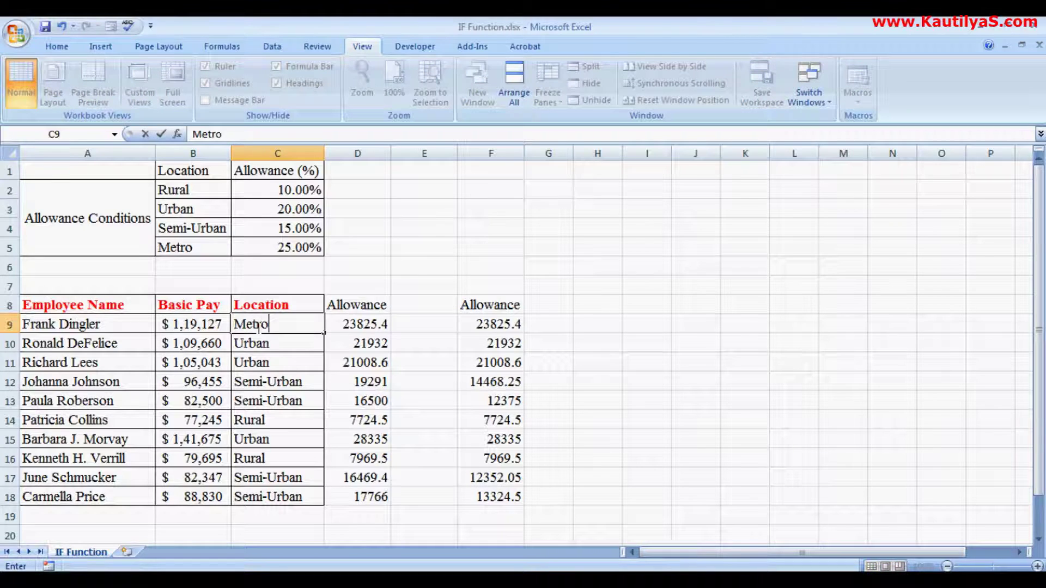
{"action": "key", "text": "Return"}
{"action": "key", "text": "Down"}
{"action": "key", "text": "Down"}
{"action": "key", "text": "Down"}
{"action": "key", "text": "Down"}
{"action": "key", "text": "Down"}
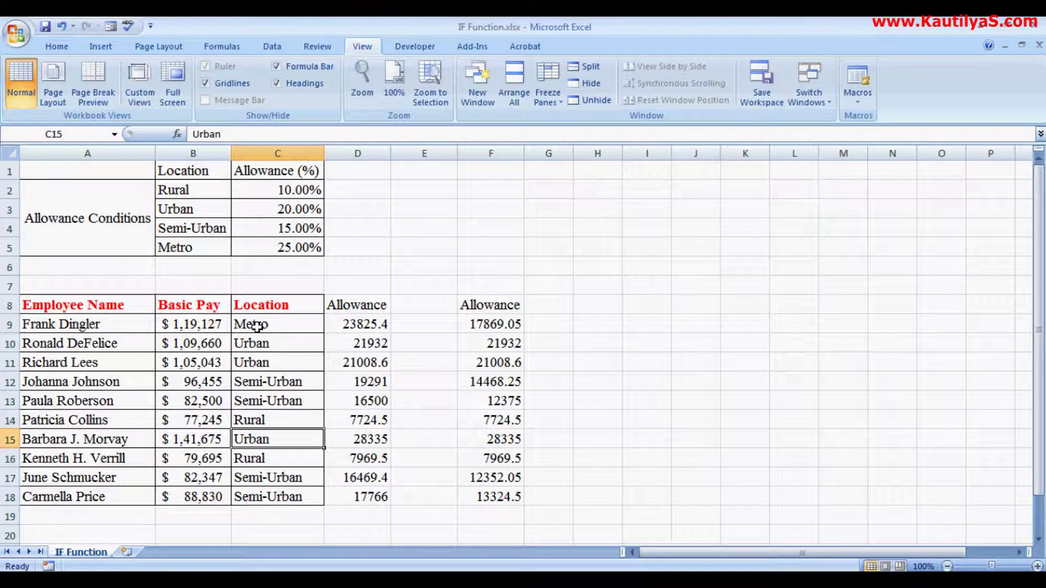
{"action": "type", "text": "Metro"}
{"action": "key", "text": "Return"}
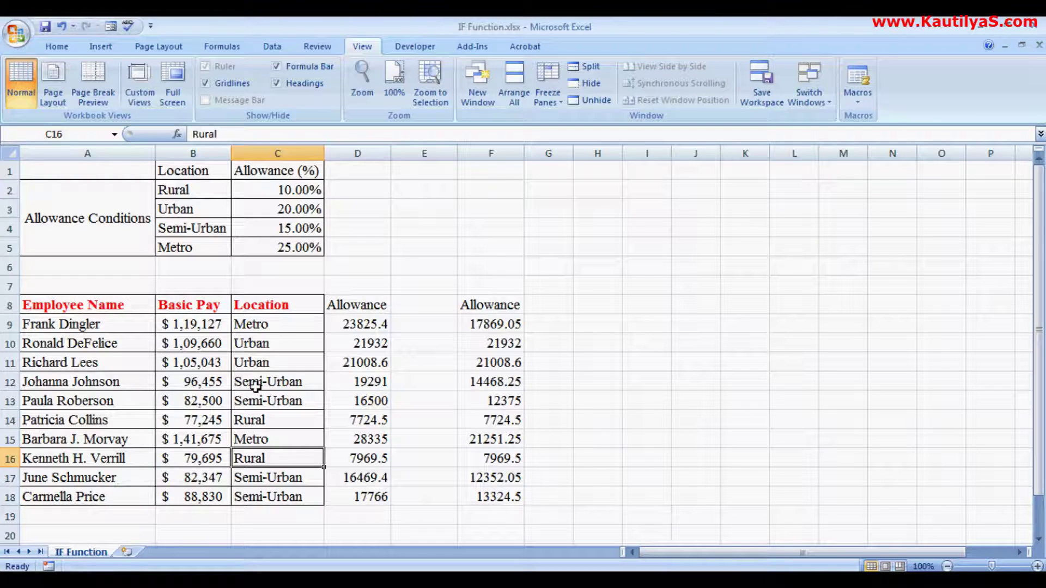
{"action": "left_click", "coordinate": [610, 305]}
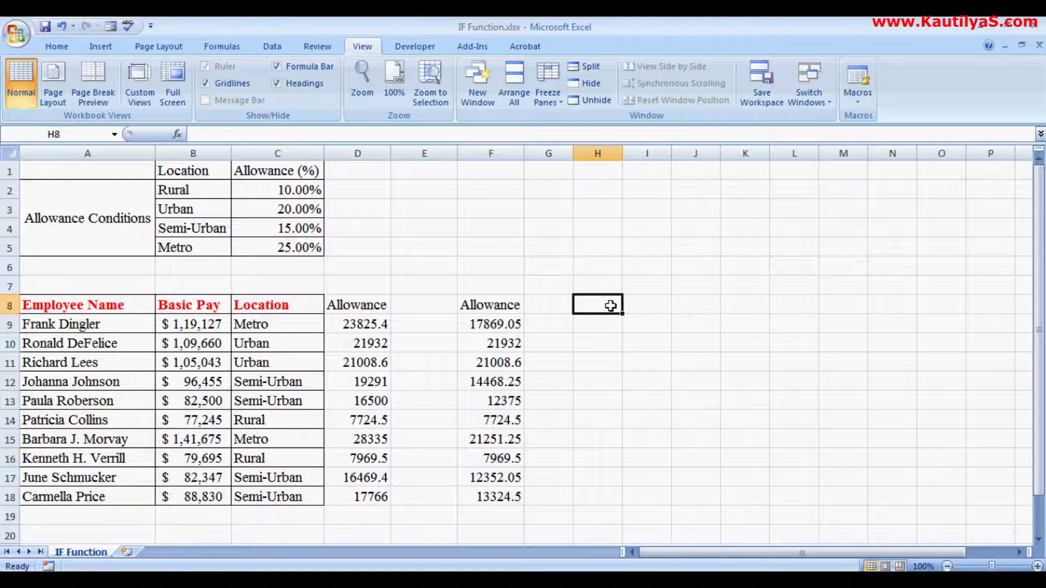
- Head H8 'Allowance' and widen column H
{"action": "type", "text": "Allowance"}
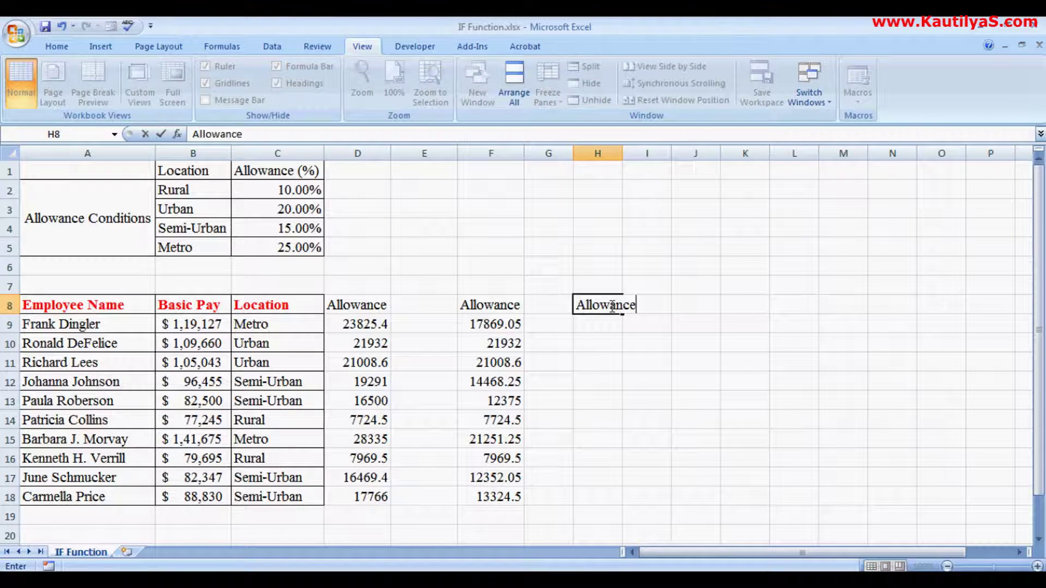
{"action": "key", "text": "Return"}
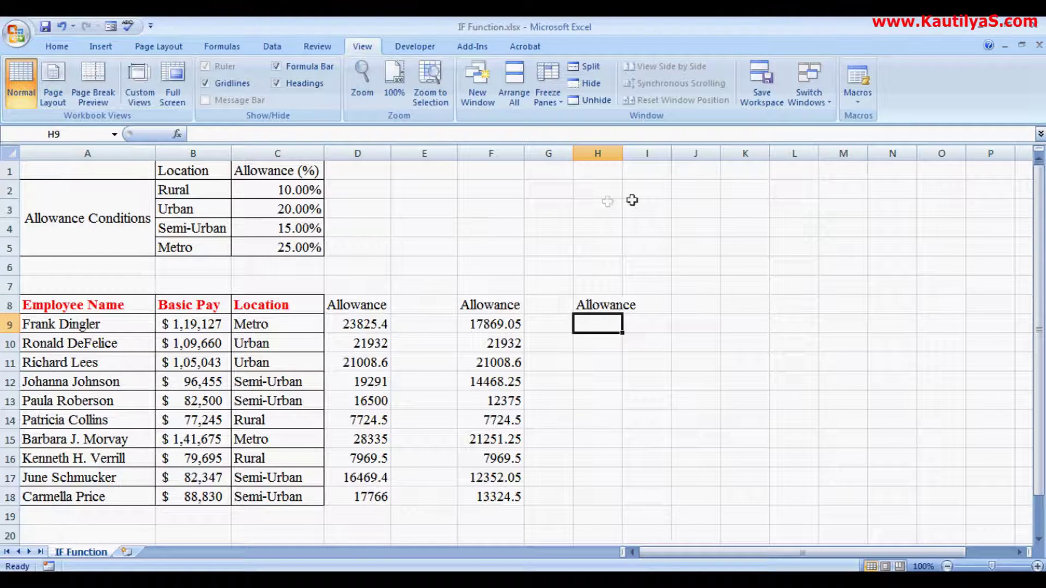
{"action": "left_click_drag", "start_coordinate": [622, 155], "coordinate": [640, 155]}
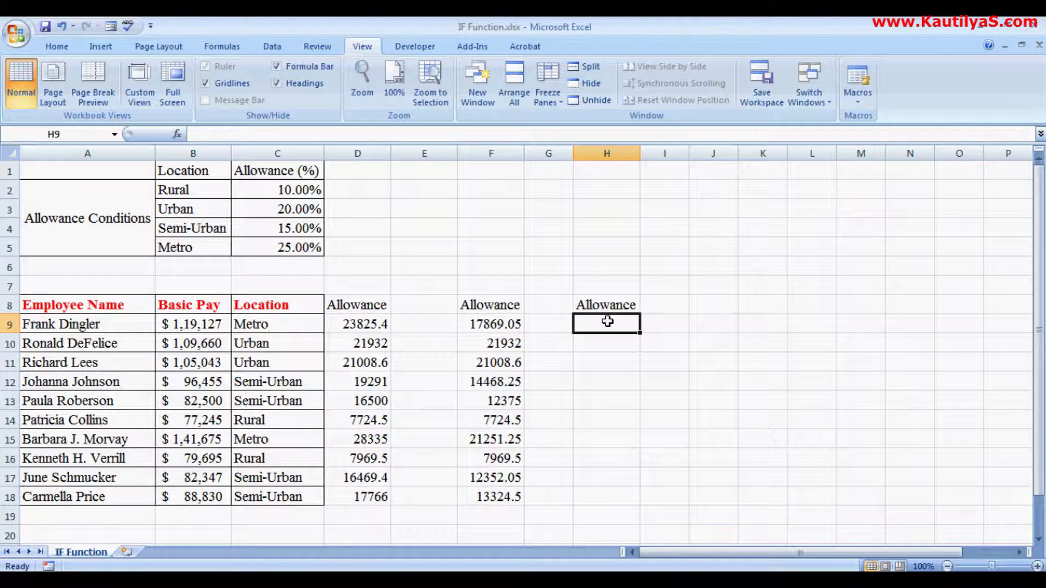
- Start H9's formula with =if(C9="Rural",B9*$C$2,
{"action": "type", "text": "=if"}
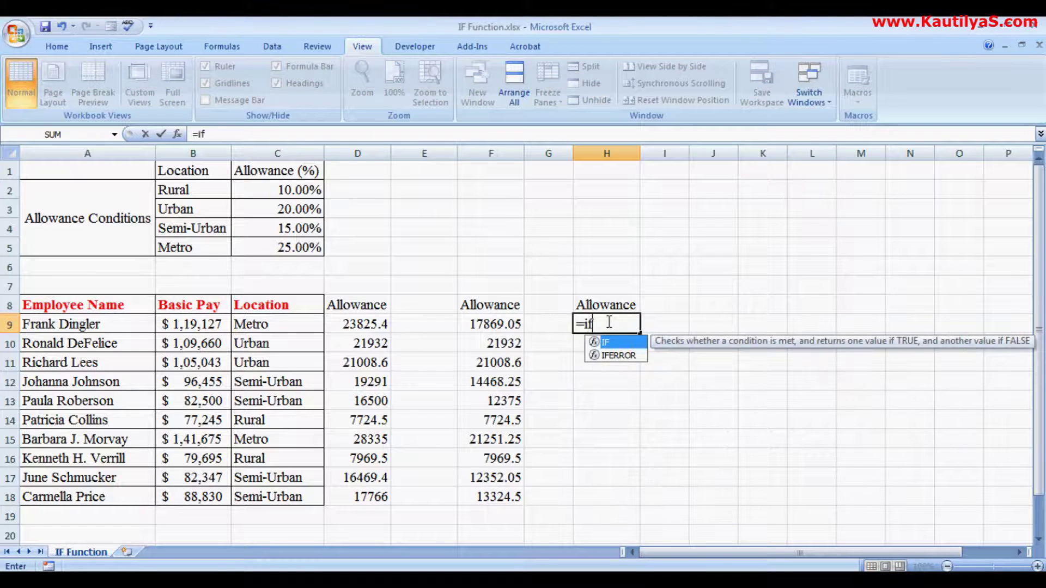
{"action": "type", "text": "("}
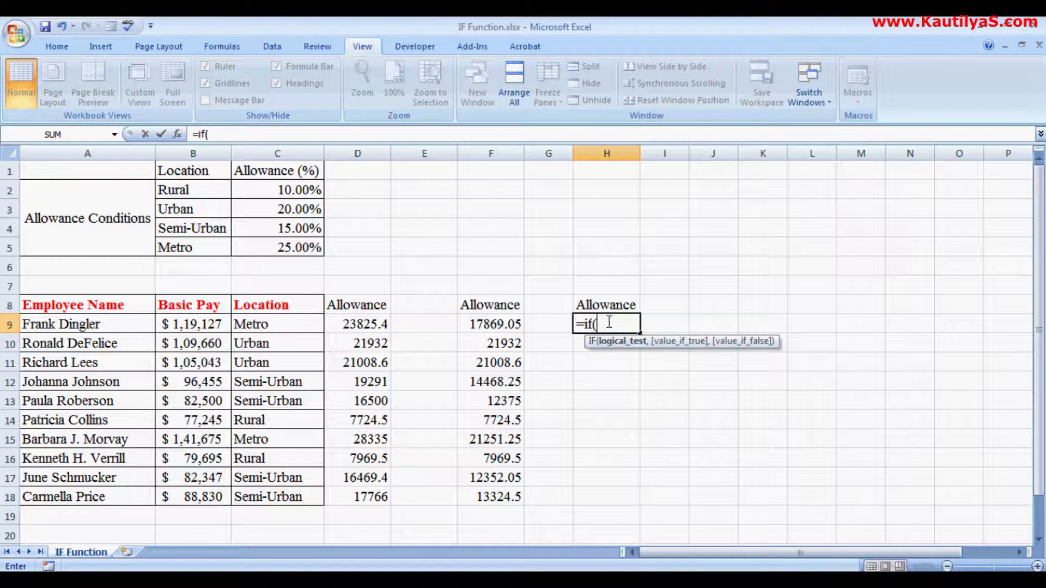
{"action": "left_click", "coordinate": [246, 325]}
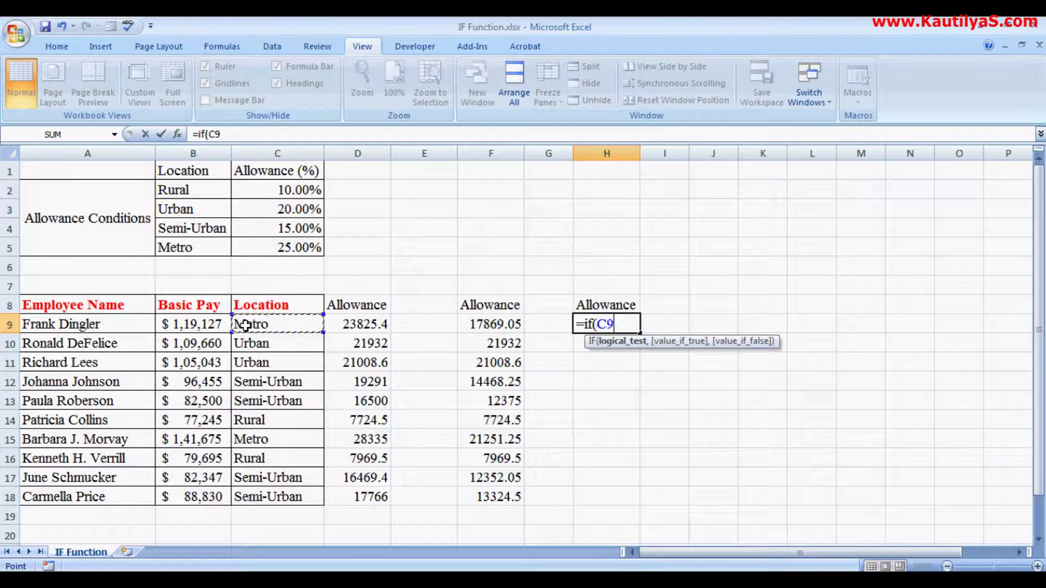
{"action": "type", "text": "=\""}
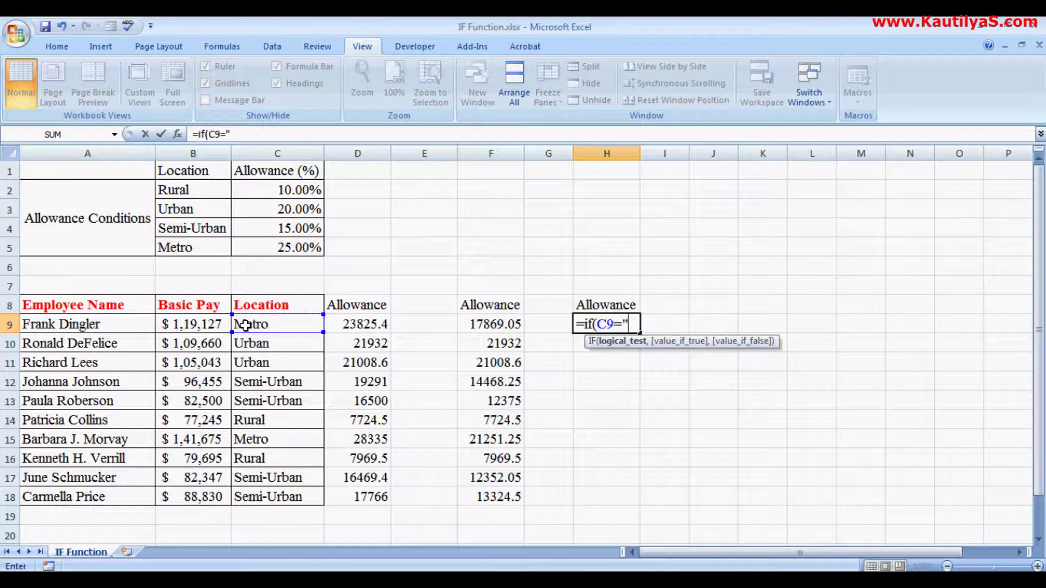
{"action": "type", "text": "Rural\""}
{"action": "type", "text": ","}
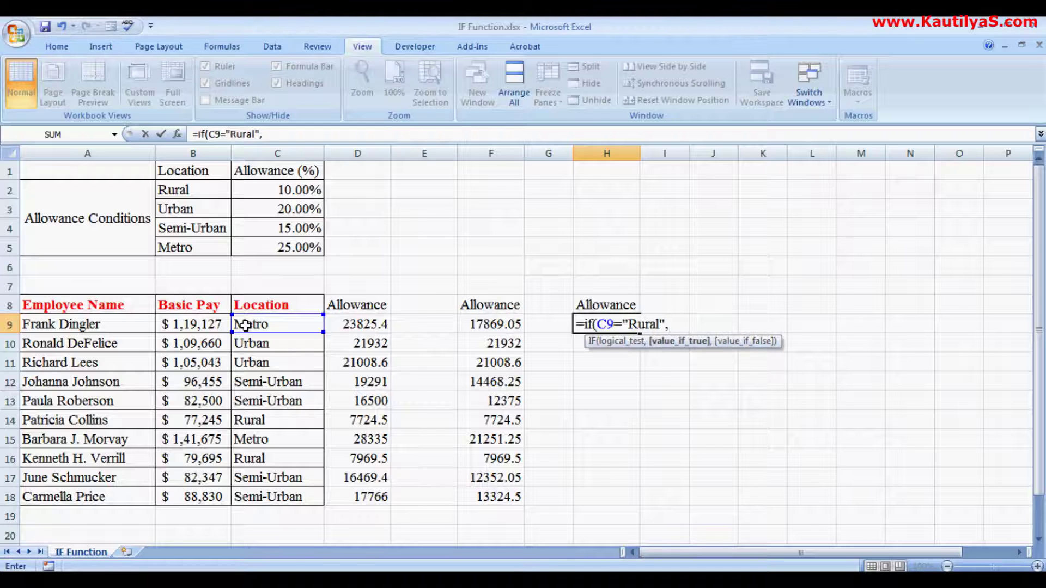
{"action": "left_click", "coordinate": [175, 327]}
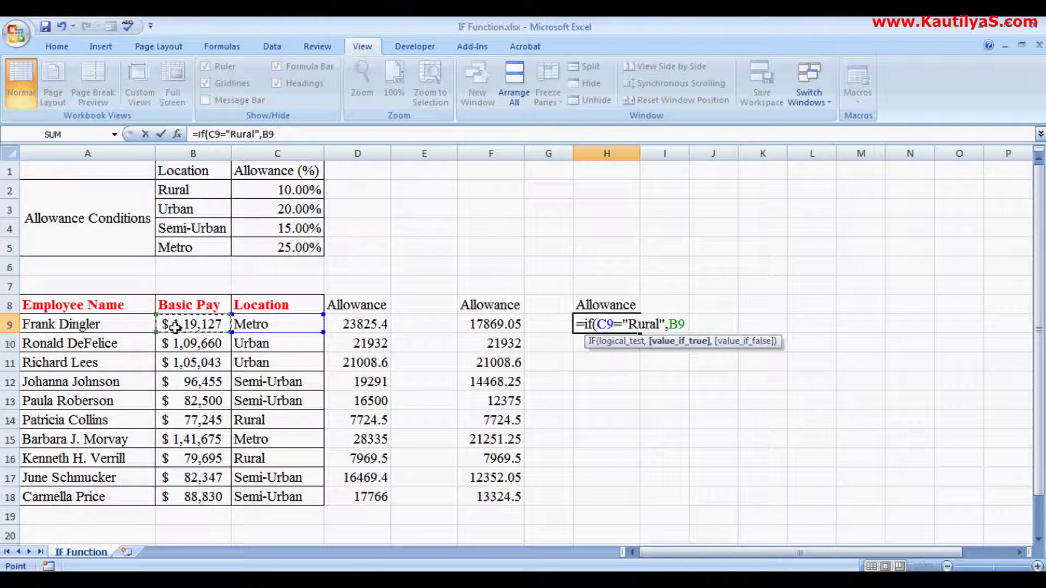
{"action": "type", "text": "*"}
{"action": "left_click", "coordinate": [245, 194]}
{"action": "key", "text": "F4"}
- Begin the inner IF testing C9="Semi-Urban" with B9* for that case
{"action": "type", "text": ","}
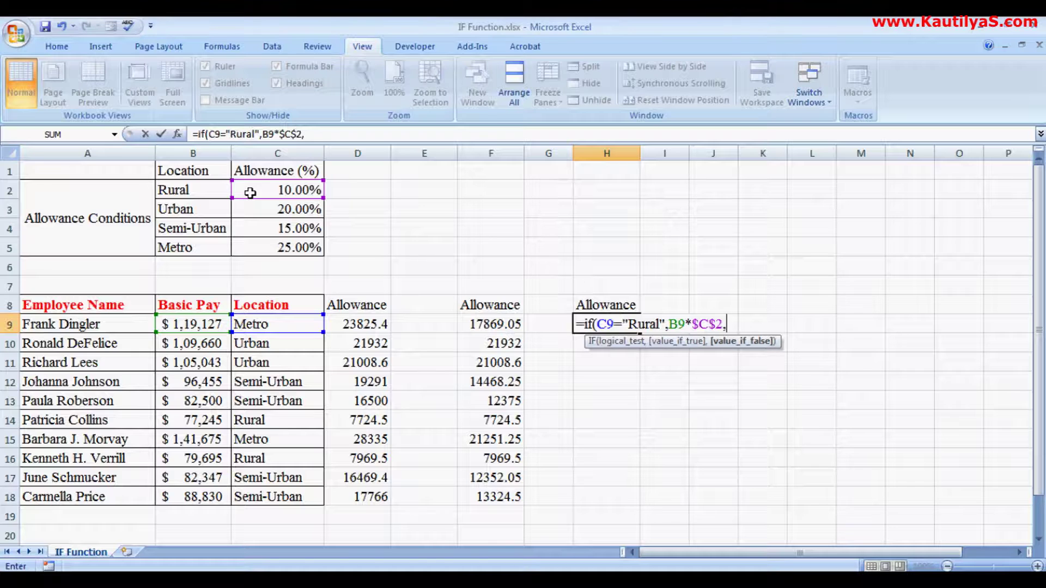
{"action": "type", "text": "if"}
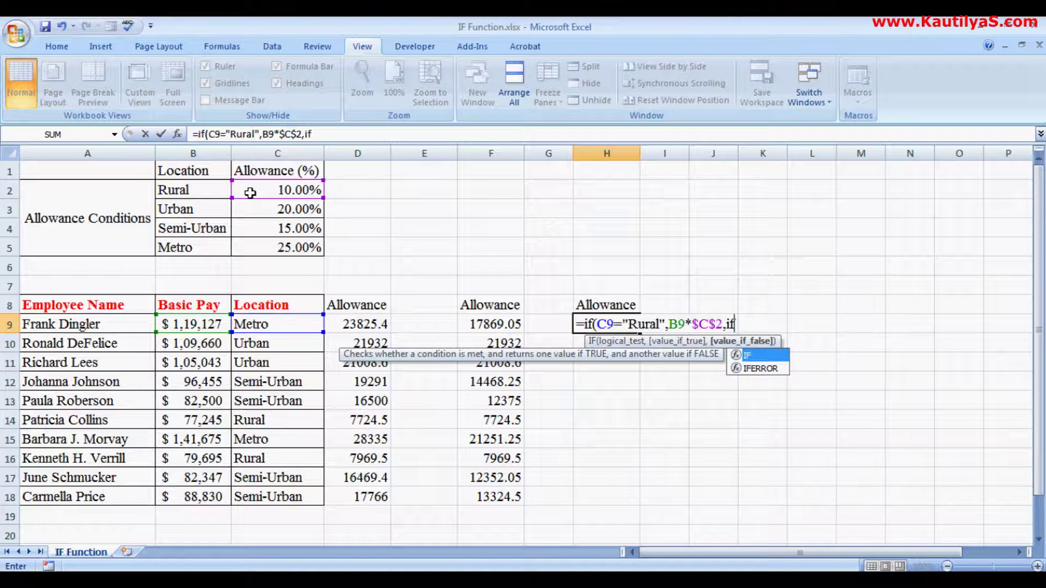
{"action": "type", "text": "("}
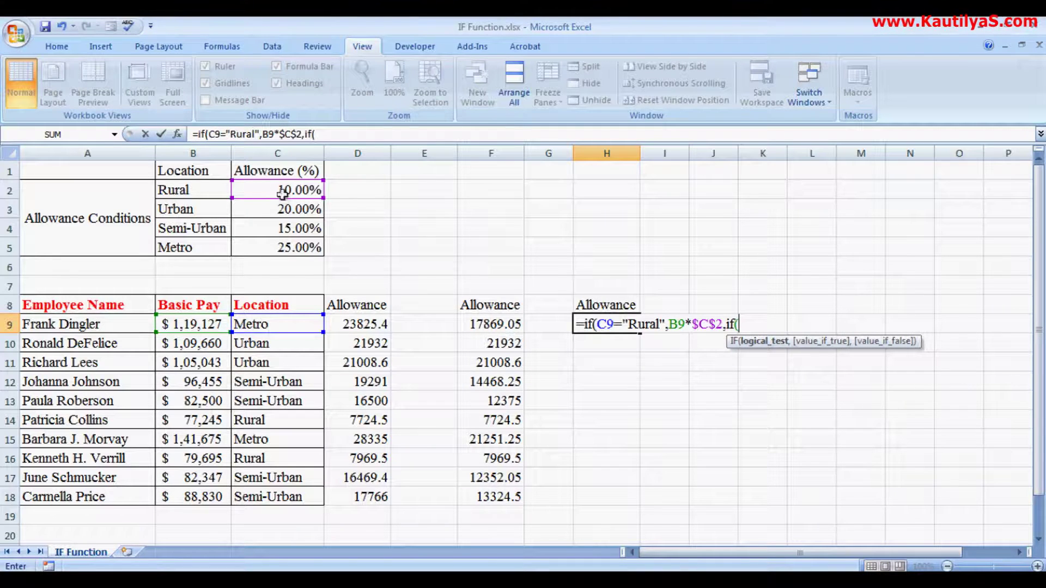
{"action": "left_click", "coordinate": [252, 324]}
{"action": "type", "text": "="}
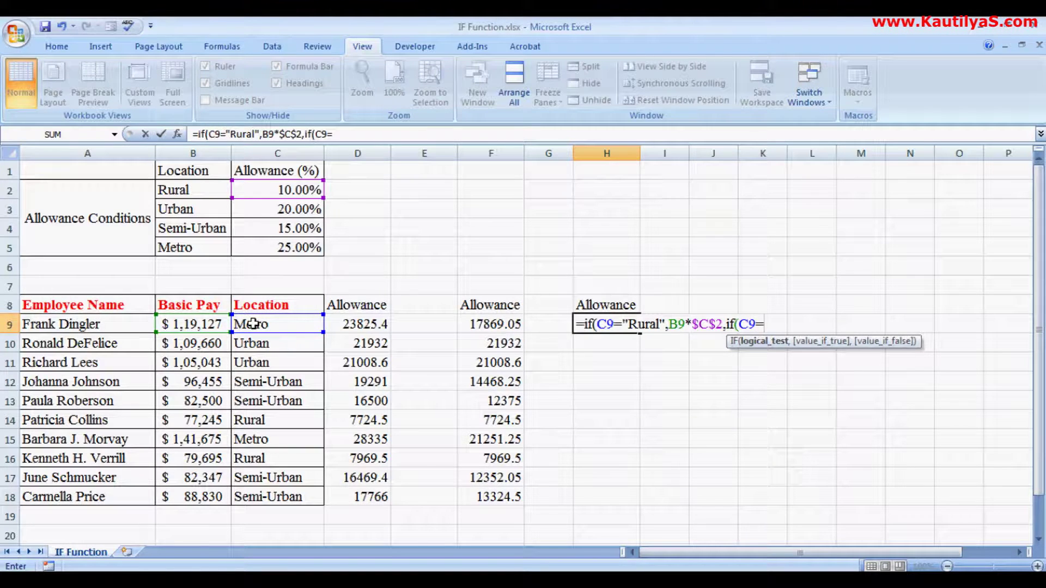
{"action": "type", "text": "\"Semi-"}
{"action": "type", "text": "Urban\""}
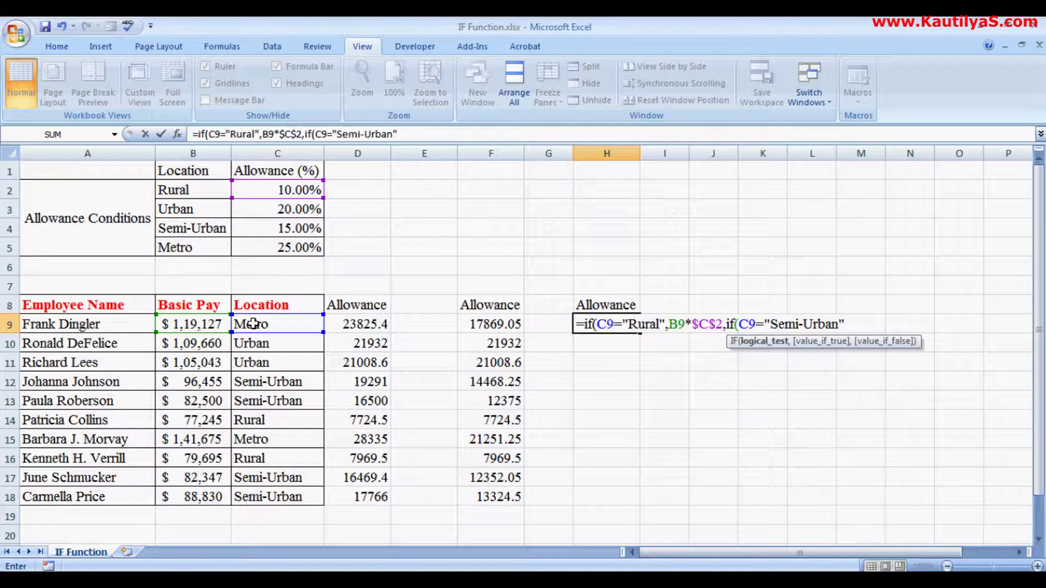
{"action": "type", "text": ","}
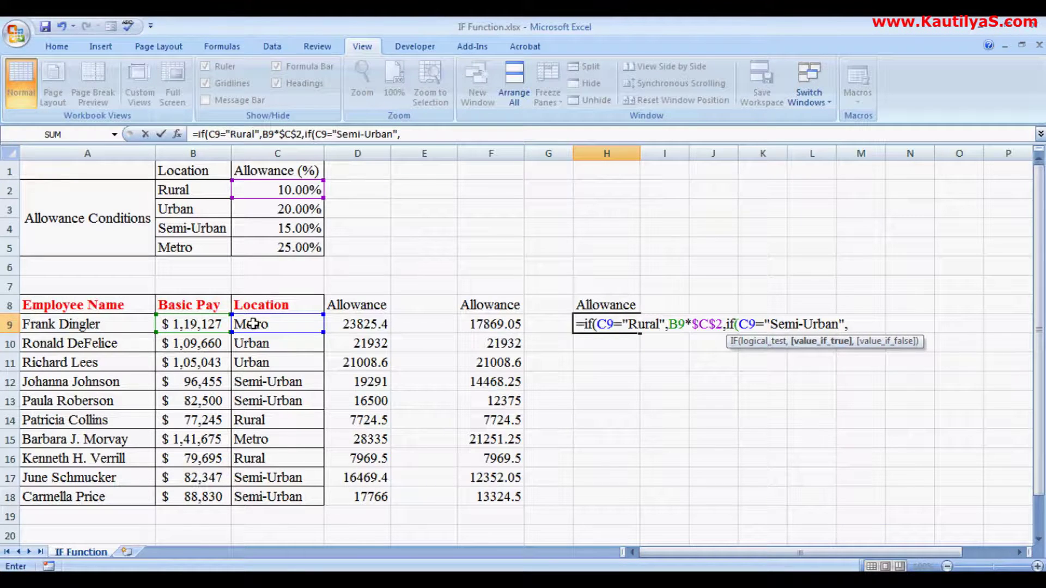
{"action": "left_click", "coordinate": [185, 325]}
{"action": "type", "text": "*"}
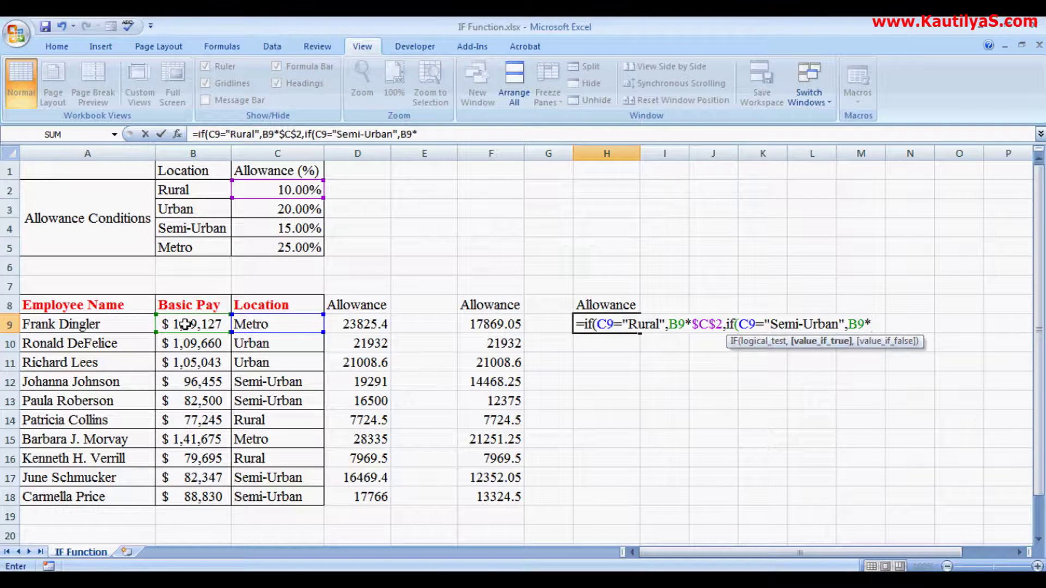
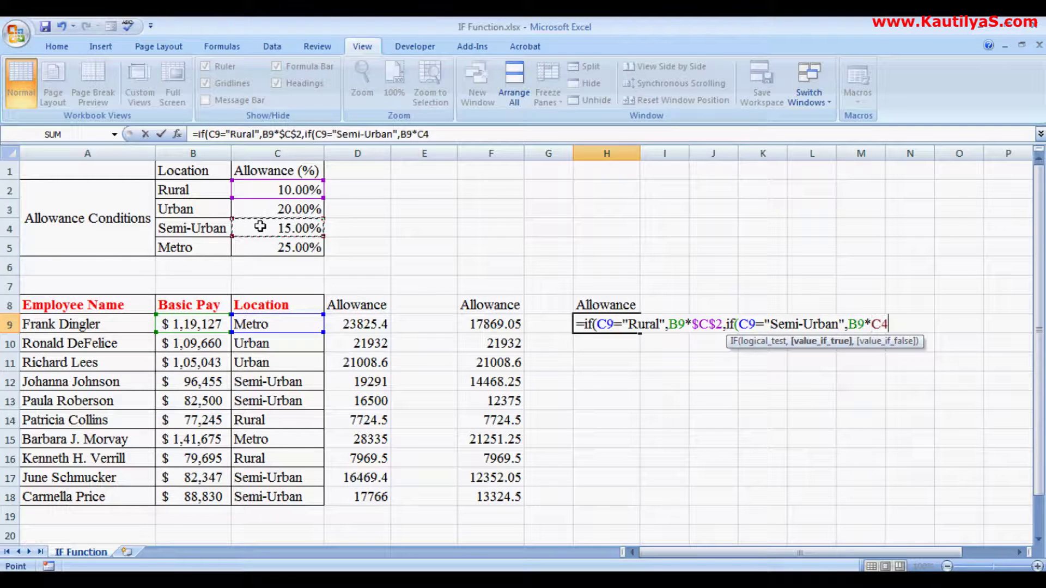
- Extend H9's formula with a nested IF: if C9="Urban", return B9*$C$3
{"action": "type", "text": ",if"}
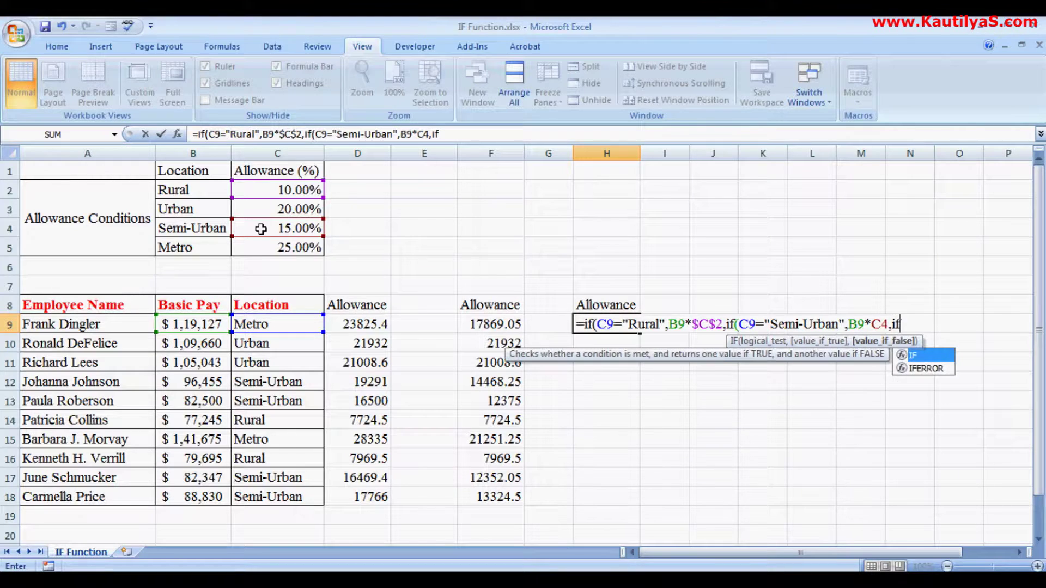
{"action": "type", "text": "("}
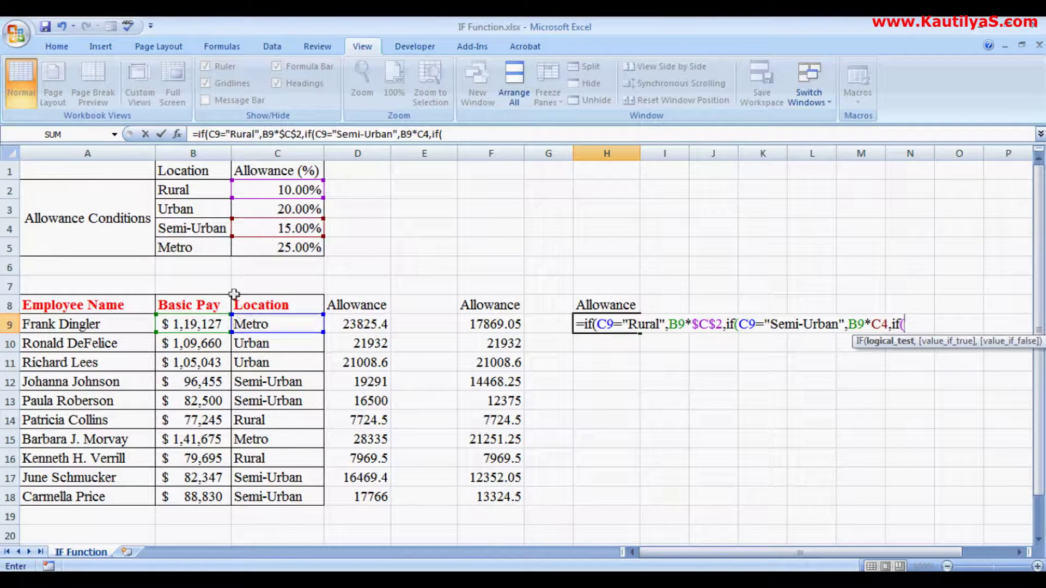
{"action": "left_click", "coordinate": [269, 325]}
{"action": "type", "text": "=\""}
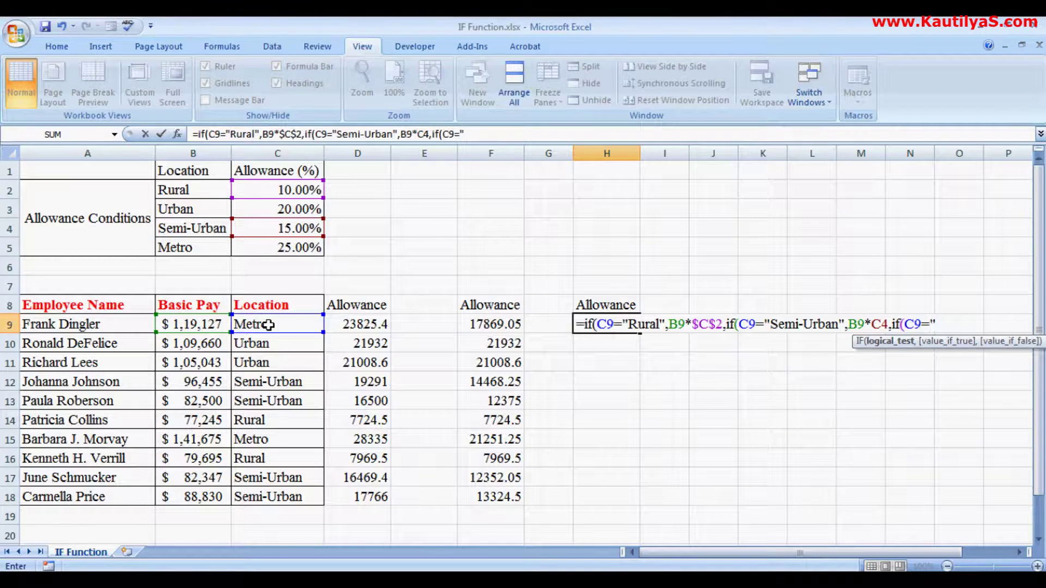
{"action": "type", "text": "Urban\""}
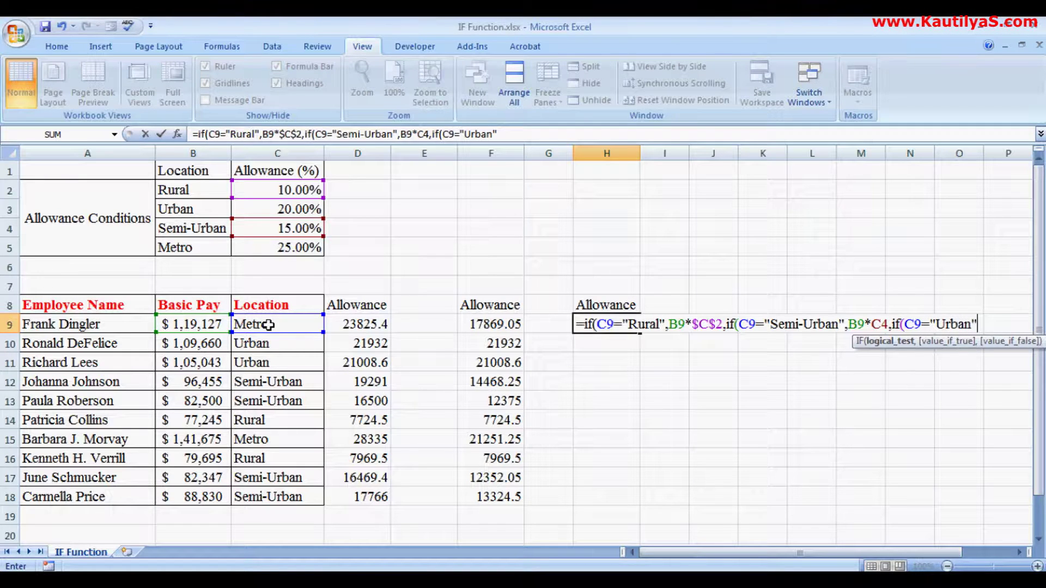
{"action": "type", "text": ","}
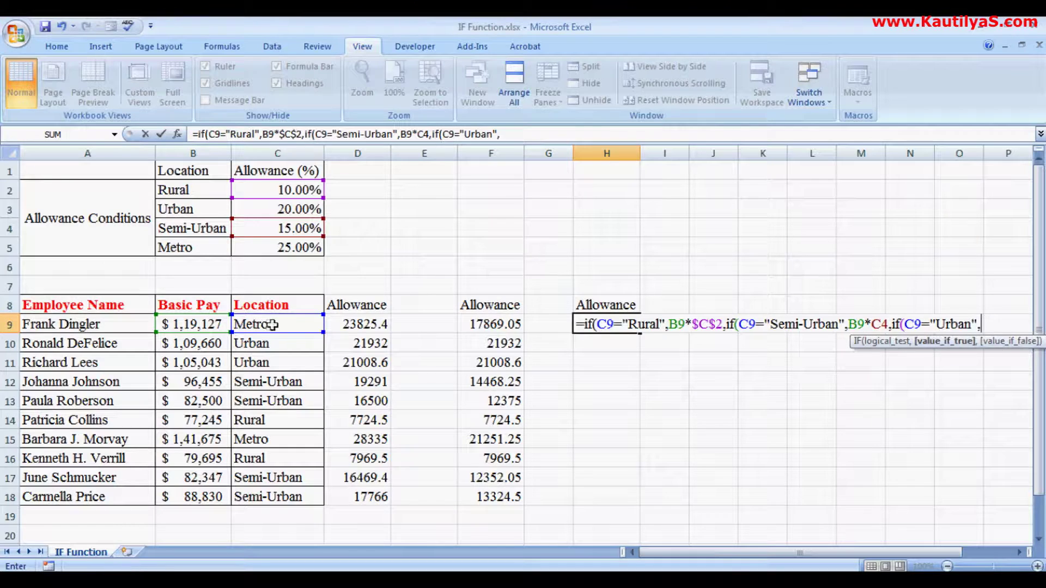
{"action": "left_click", "coordinate": [196, 327]}
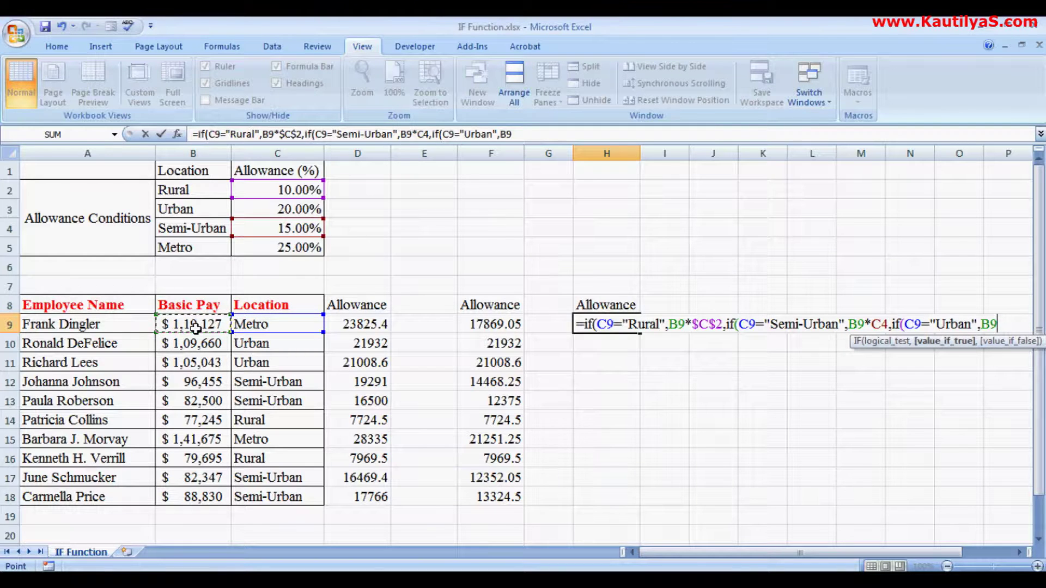
{"action": "type", "text": "*"}
{"action": "left_click", "coordinate": [259, 207]}
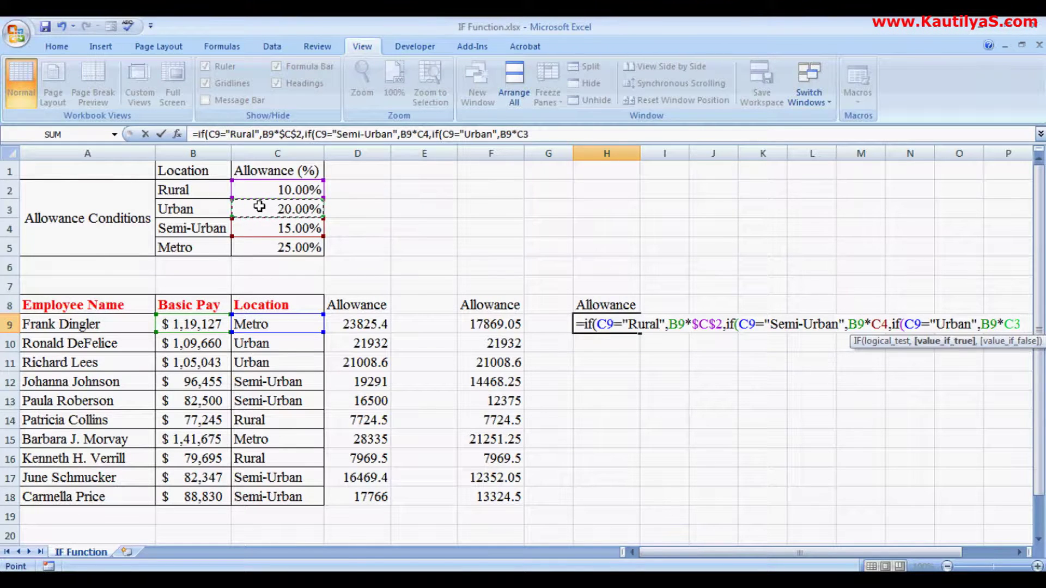
{"action": "key", "text": "F4"}
- Add the Metro fallback B9*$C$5, close the IF, and select the C4 Semi-Urban reference
{"action": "type", "text": "$C$3,"}
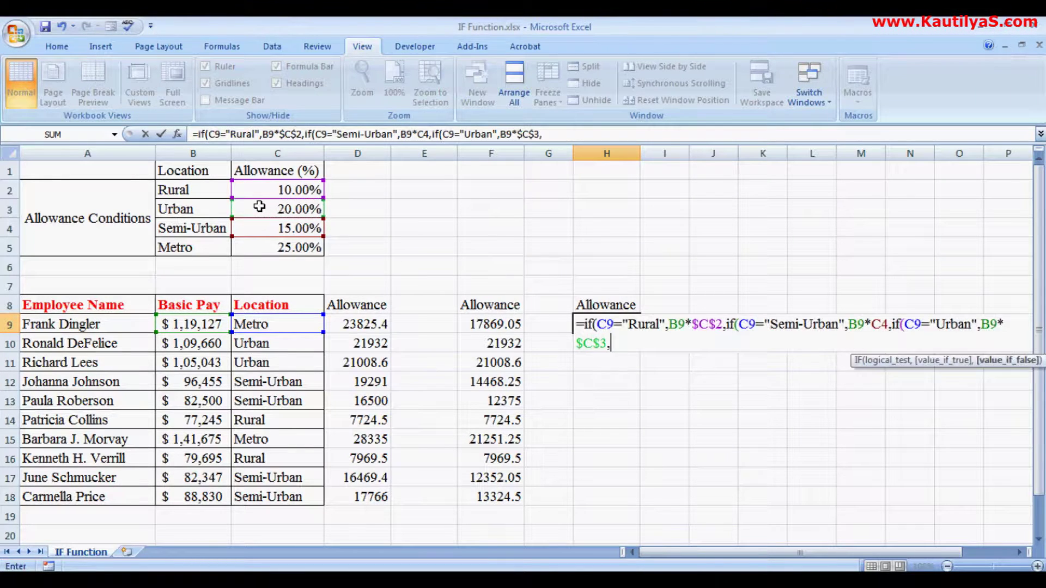
{"action": "left_click", "coordinate": [185, 324]}
{"action": "type", "text": "*"}
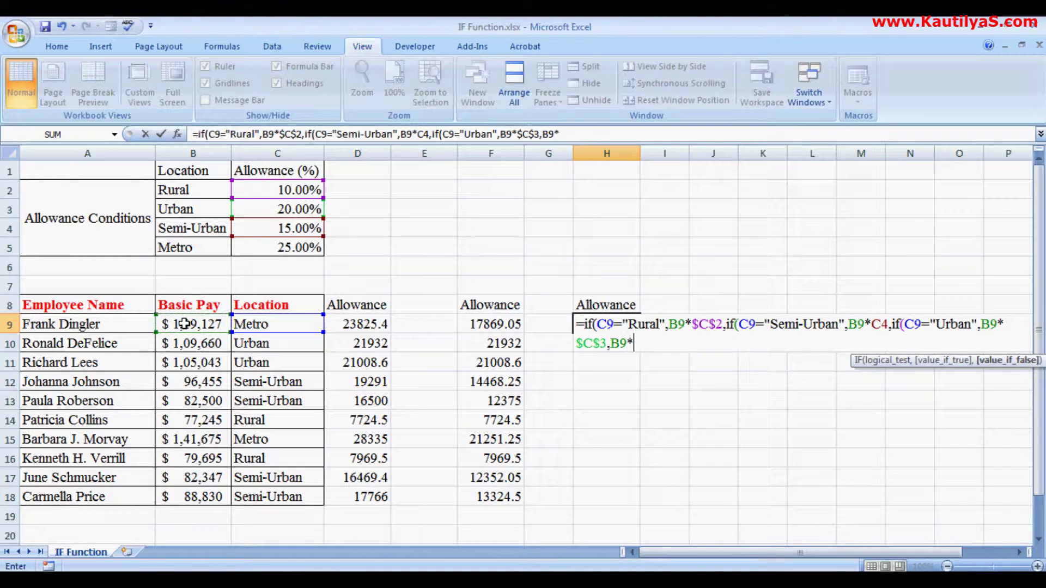
{"action": "left_click", "coordinate": [263, 249]}
{"action": "key", "text": "F4"}
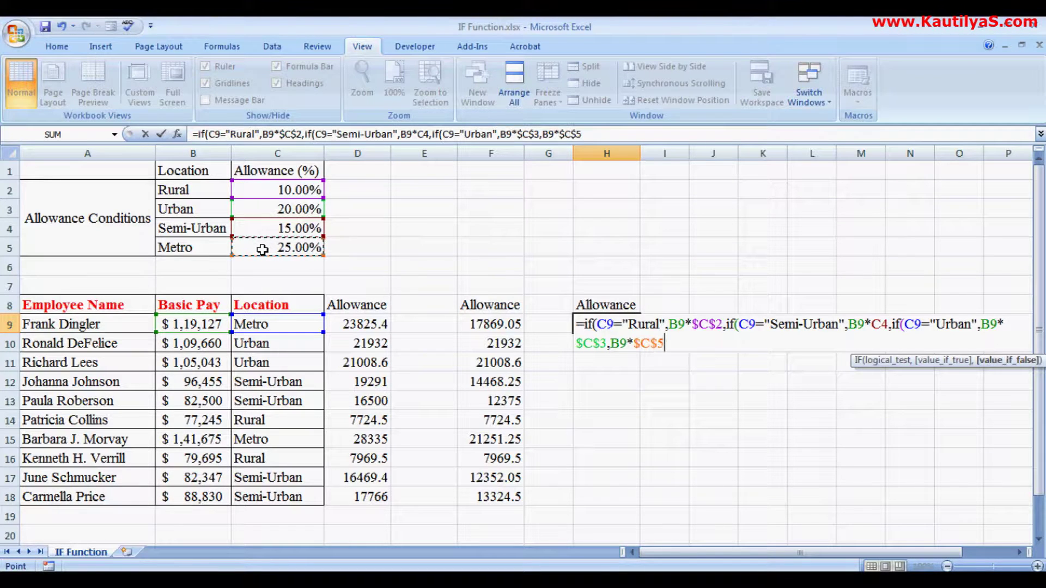
{"action": "type", "text": ")"}
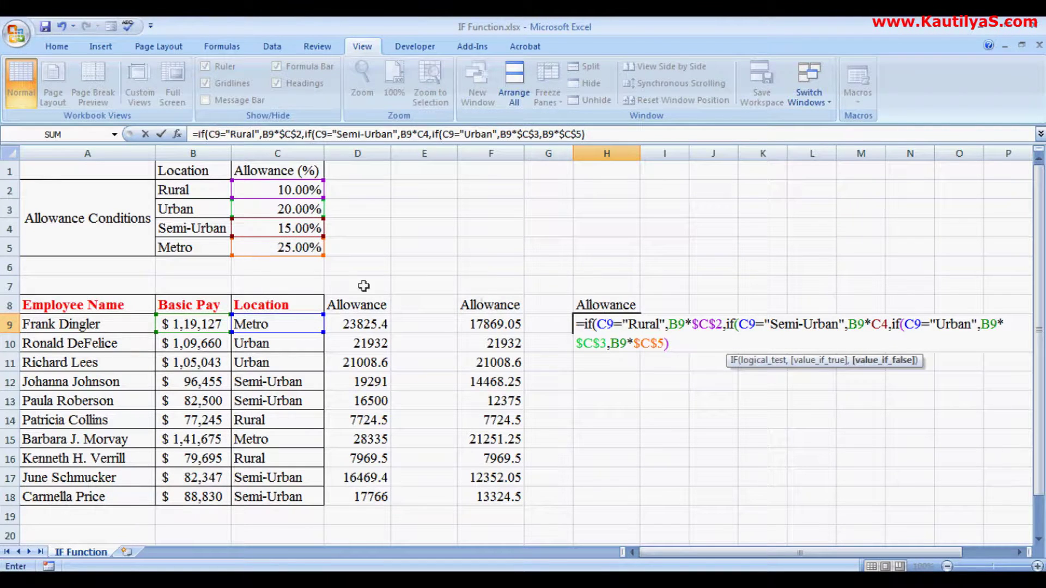
{"action": "left_click", "coordinate": [869, 325]}
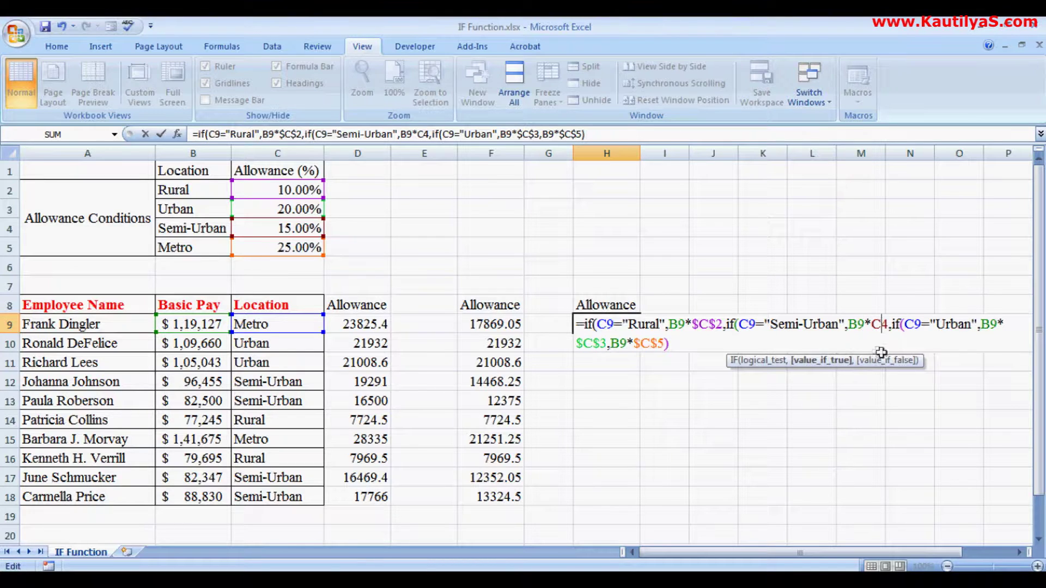
- Lock the Semi-Urban rate as $C$4, drop the extra parenthesis, and enter the formula (29781.75)
{"action": "key", "text": "F4"}
{"action": "left_click", "coordinate": [672, 343]}
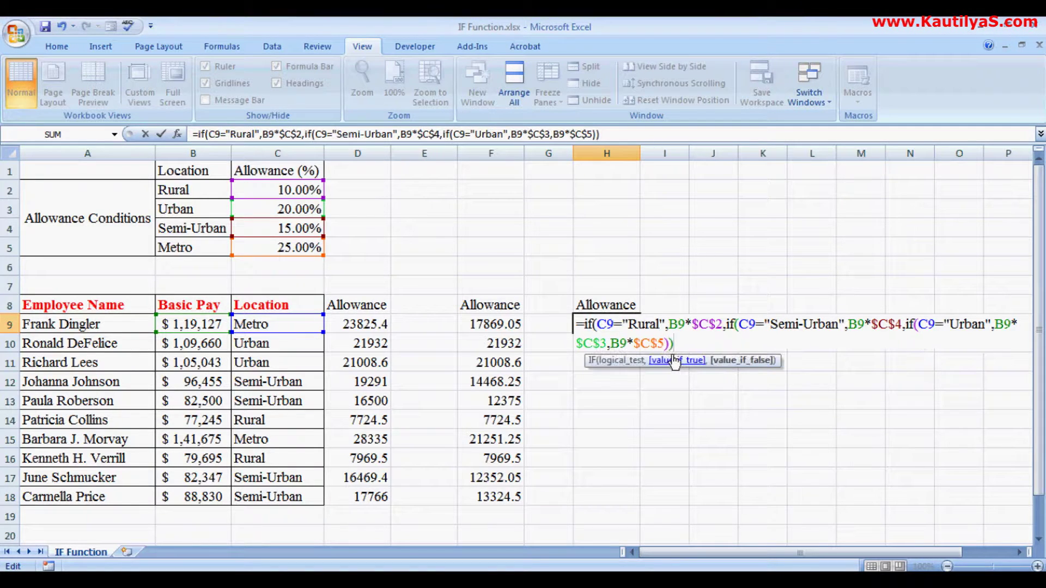
{"action": "key", "text": "BackSpace"}
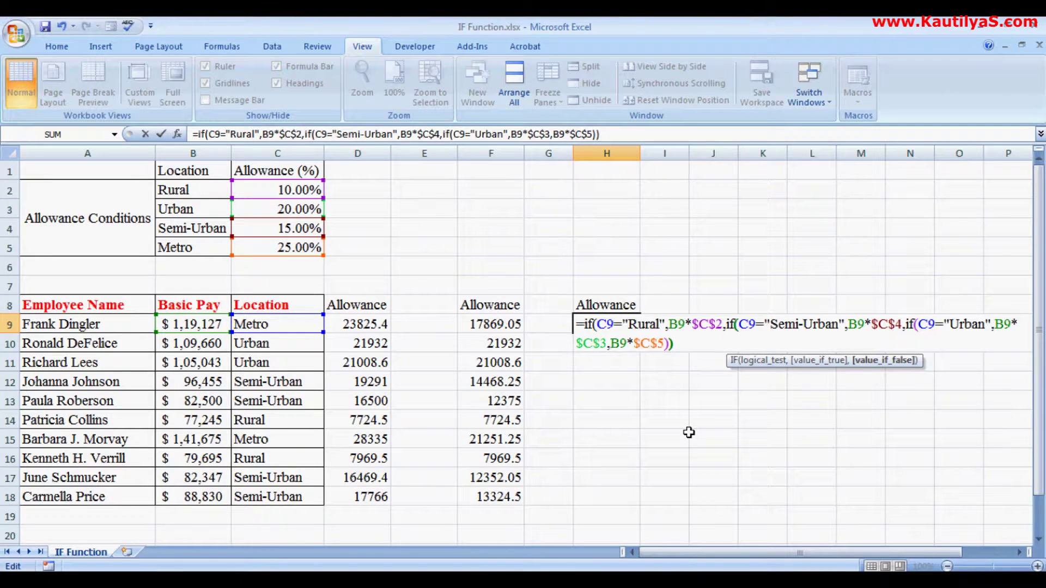
{"action": "left_click", "coordinate": [737, 326]}
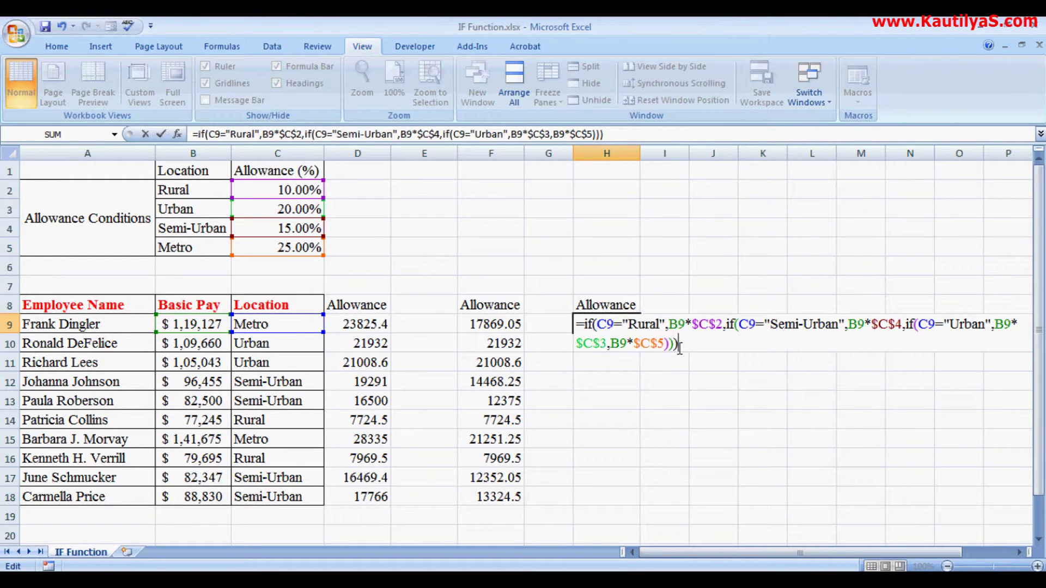
{"action": "key", "text": "Return"}
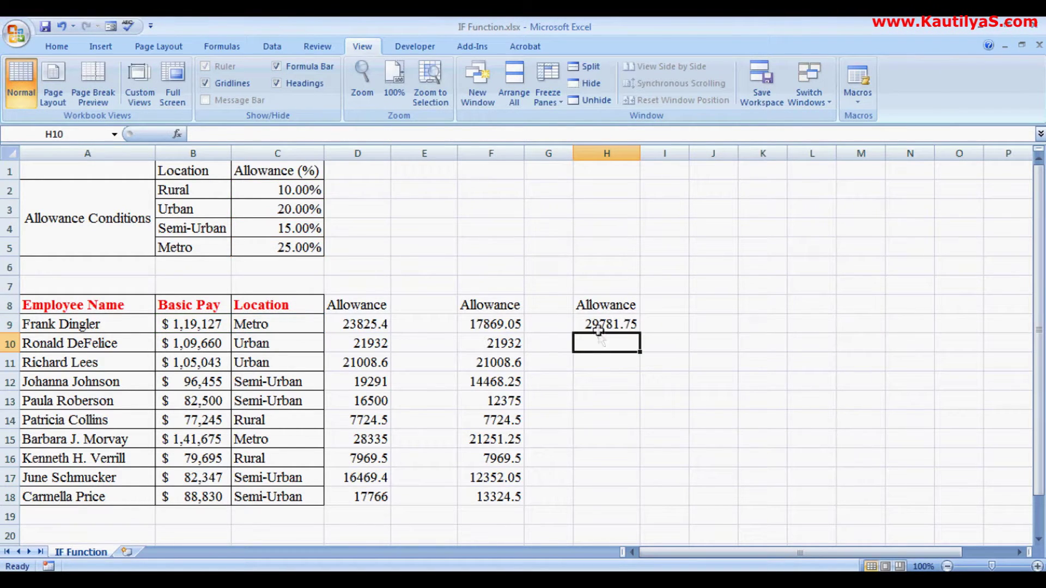
- Copy H9's allowance formula down through H18 for every employee
{"action": "left_click", "coordinate": [599, 329]}
{"action": "left_click_drag", "start_coordinate": [639, 335], "coordinate": [633, 501]}
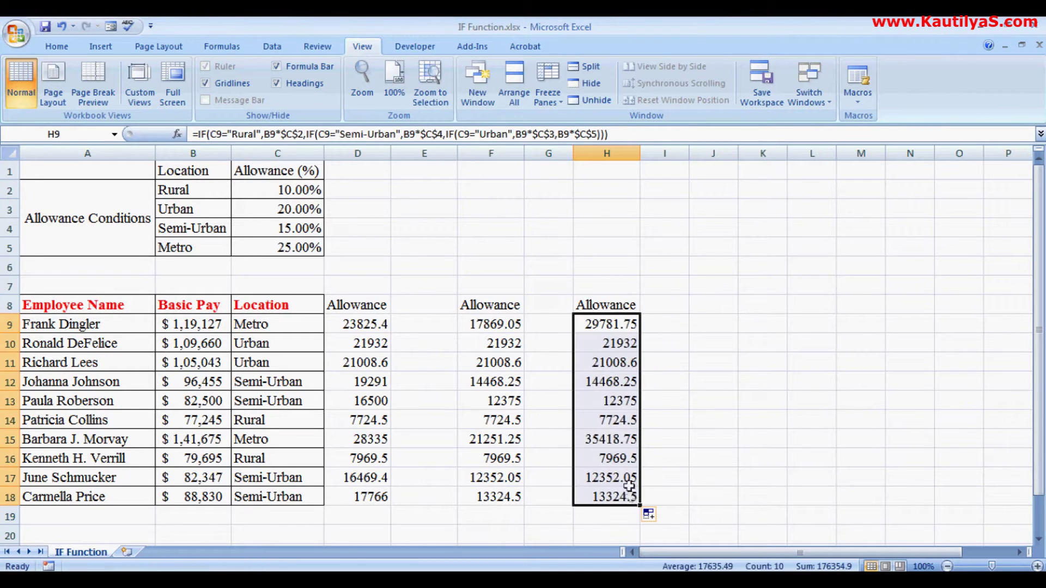
{"action": "left_click", "coordinate": [596, 326]}
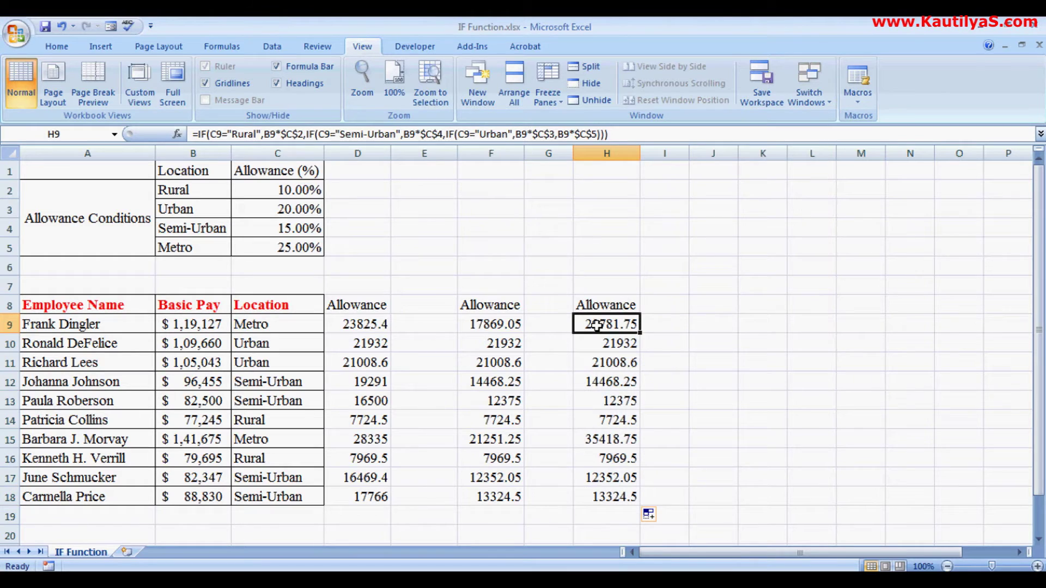